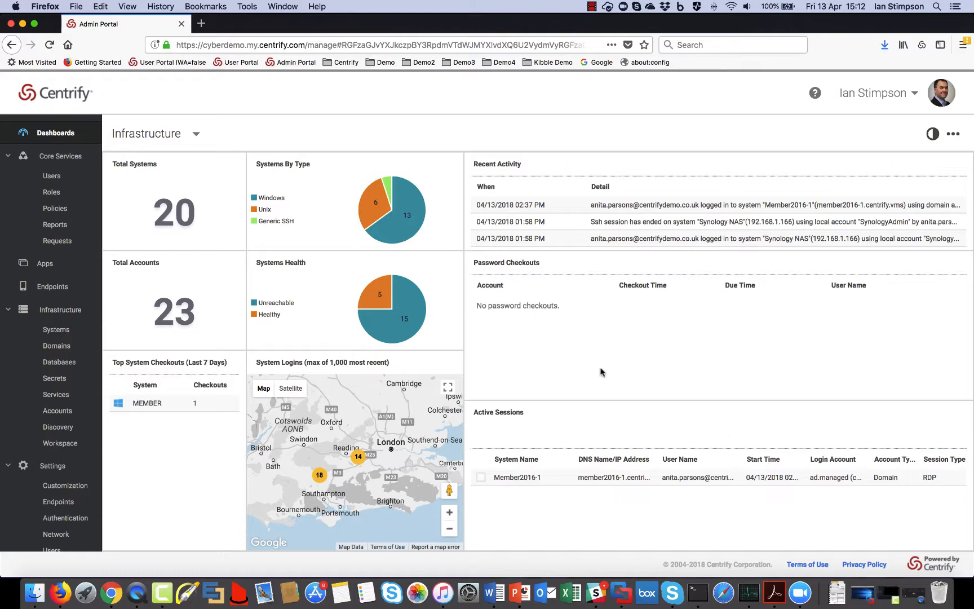
Step: Spread out all open windows from the Infrastructure dashboard showing 20 systems and 23 accounts
key(ctrl+Up)
Step: Exit the slideshow and bring the Windows 10 VM and mirrored phone screen forward
click(510, 214)
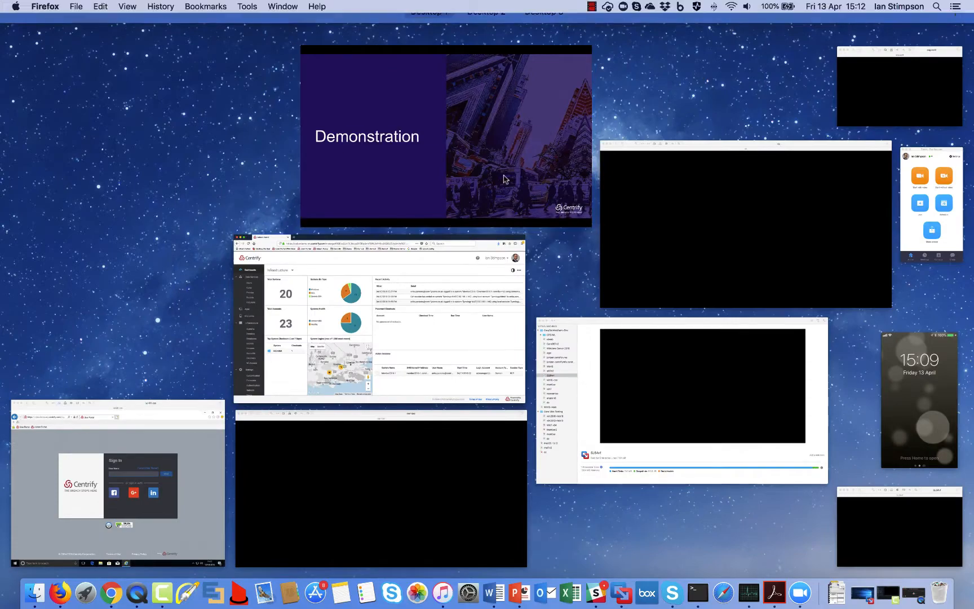
key(Escape)
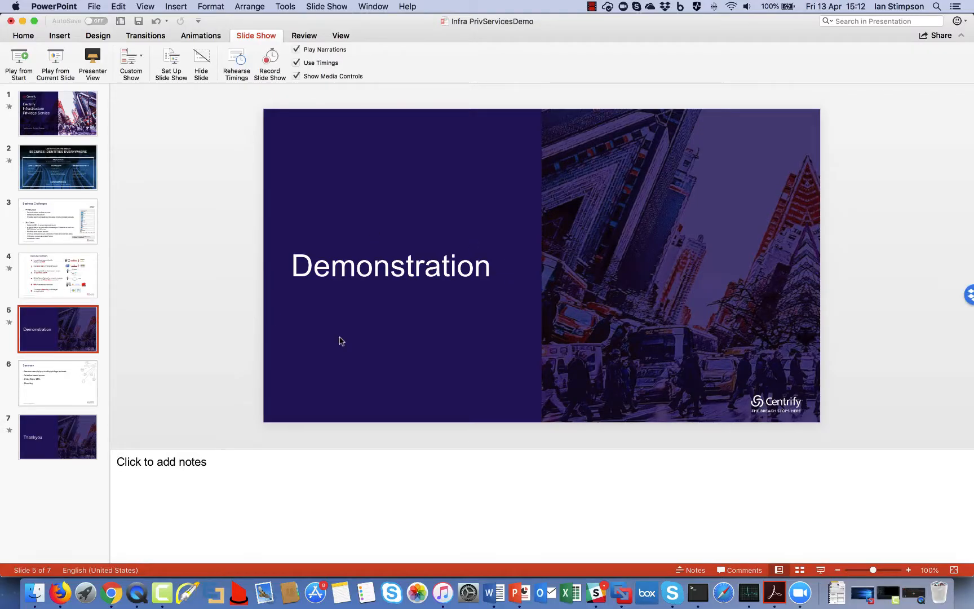
key(ctrl+Up)
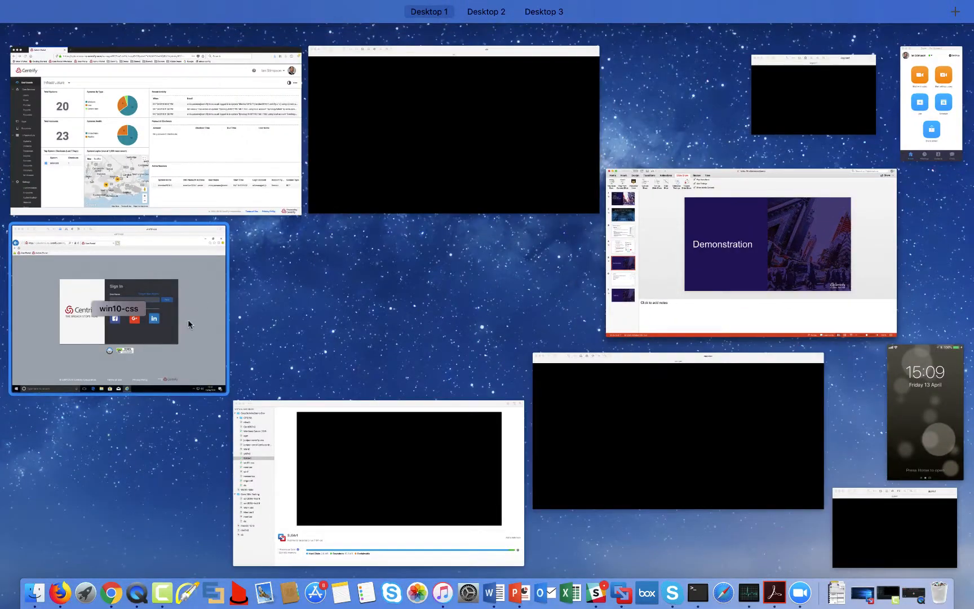
click(195, 337)
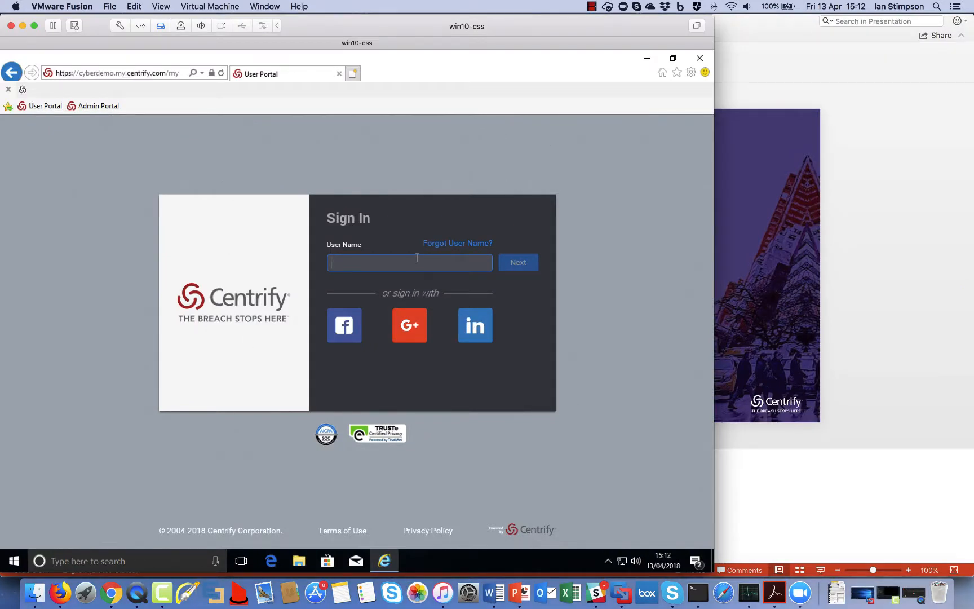
click(135, 596)
Step: Sign in to the User Portal with the demo user's name and password
click(413, 264)
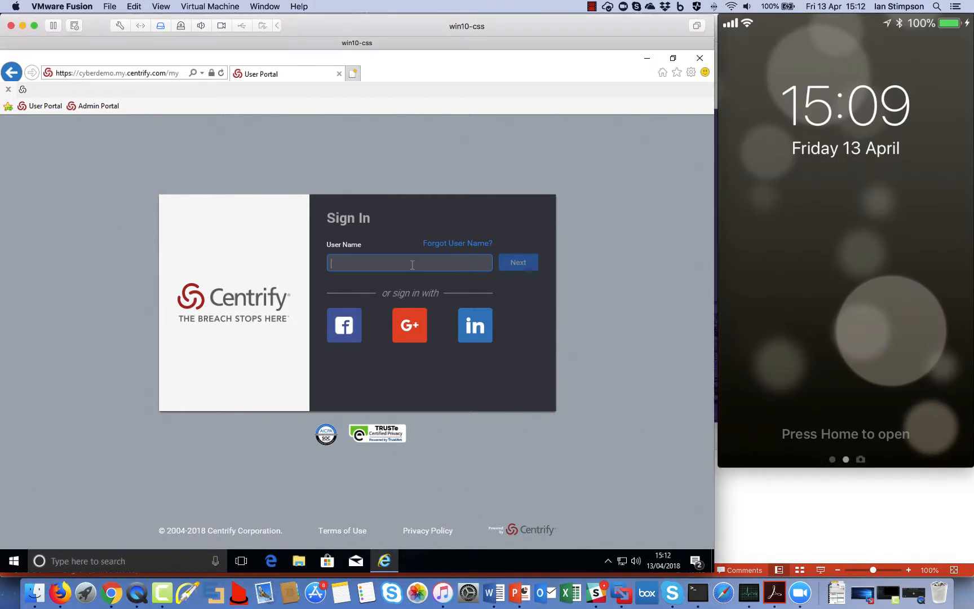
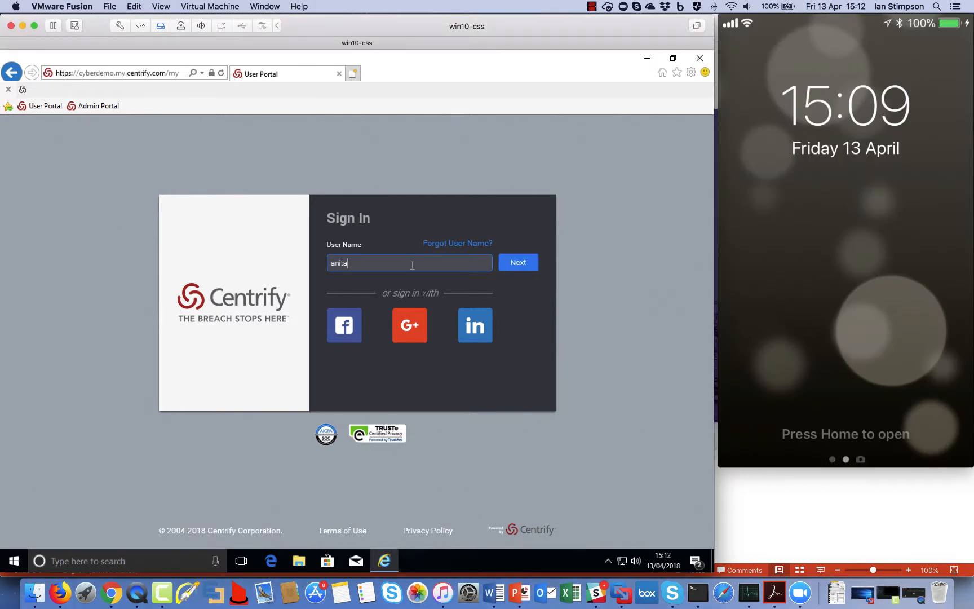
click(525, 260)
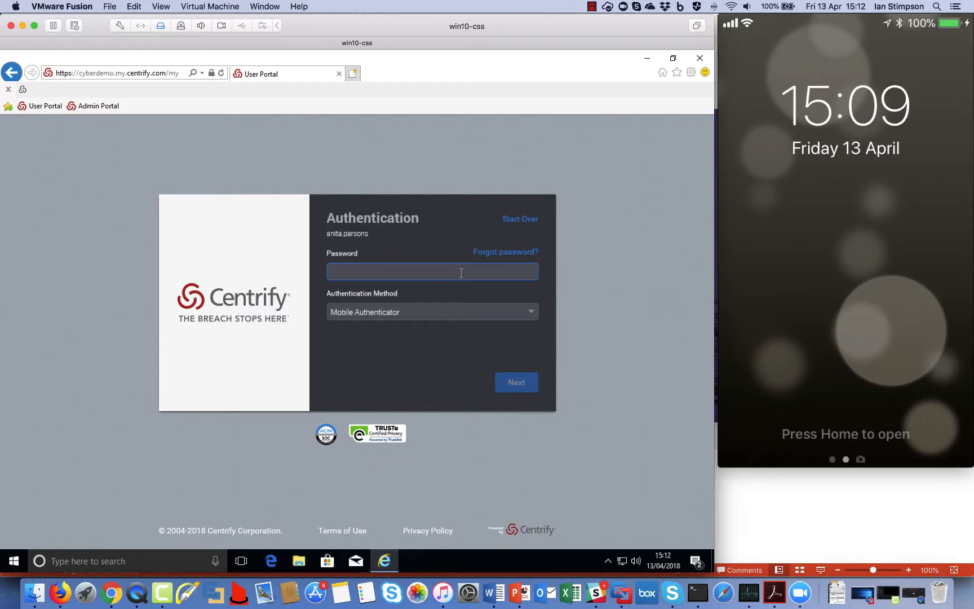
text(****)
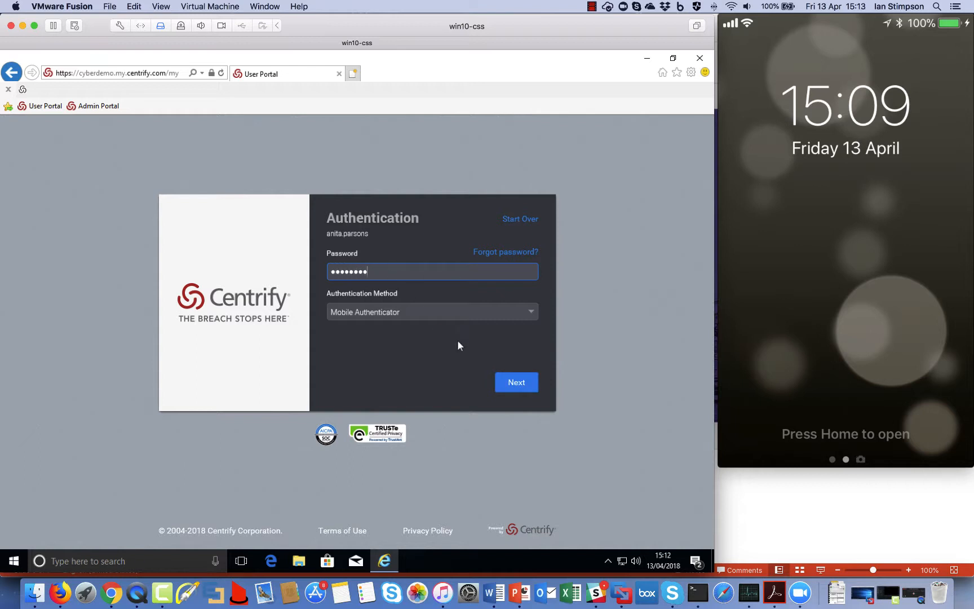
click(513, 382)
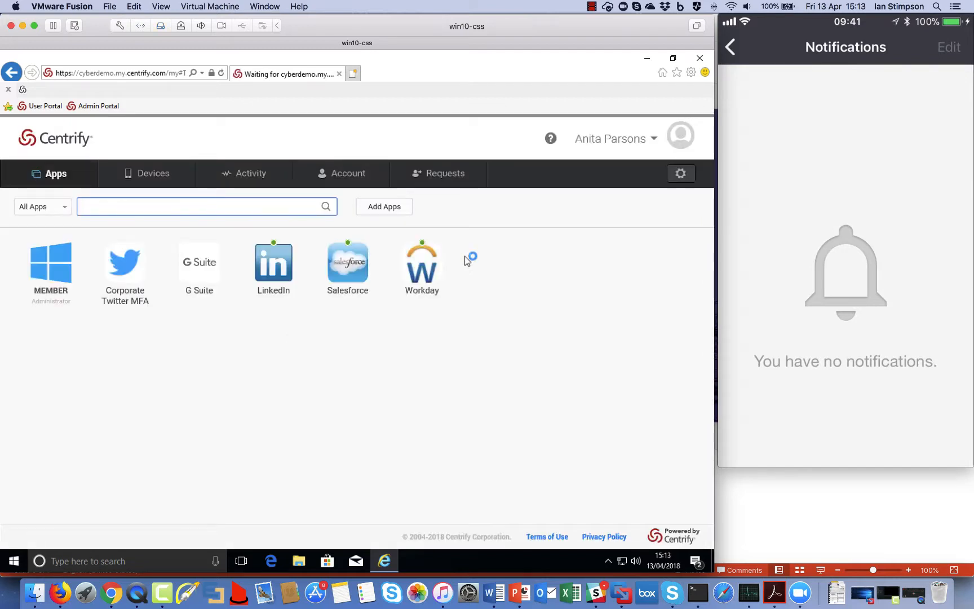
Step: Switch to the Admin Portal, select engcen6 in Systems, and request an account to log in
click(618, 139)
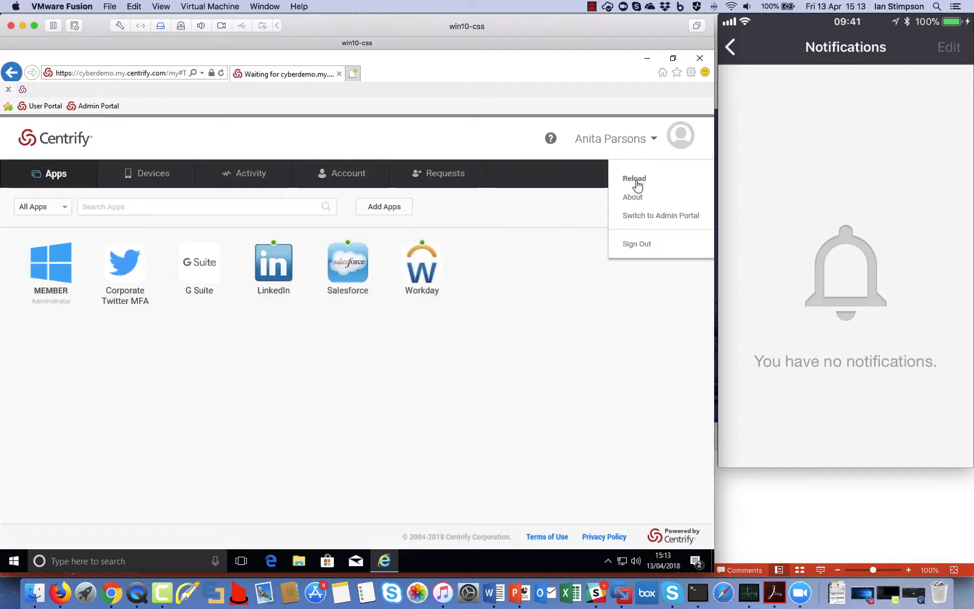
click(654, 217)
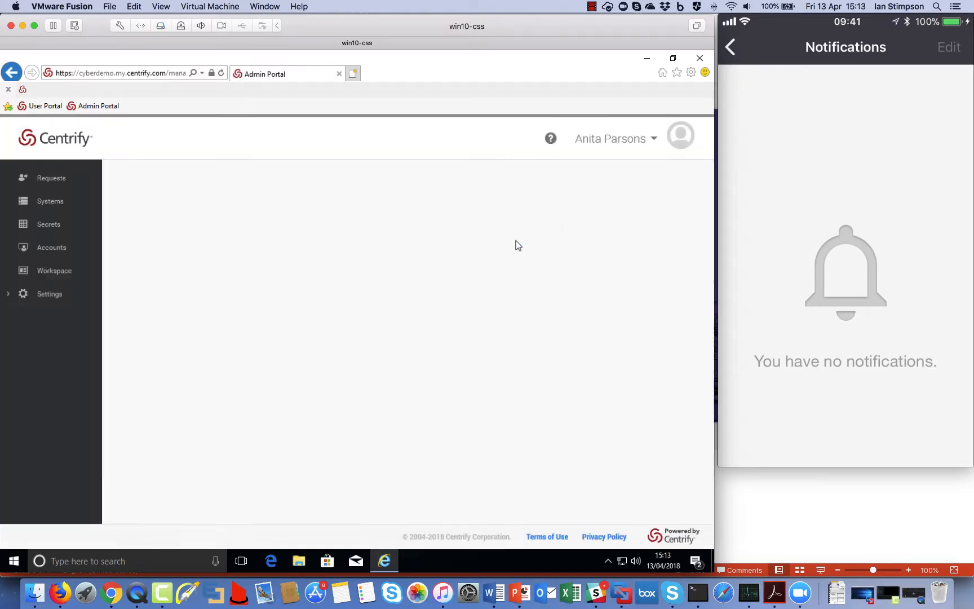
click(40, 206)
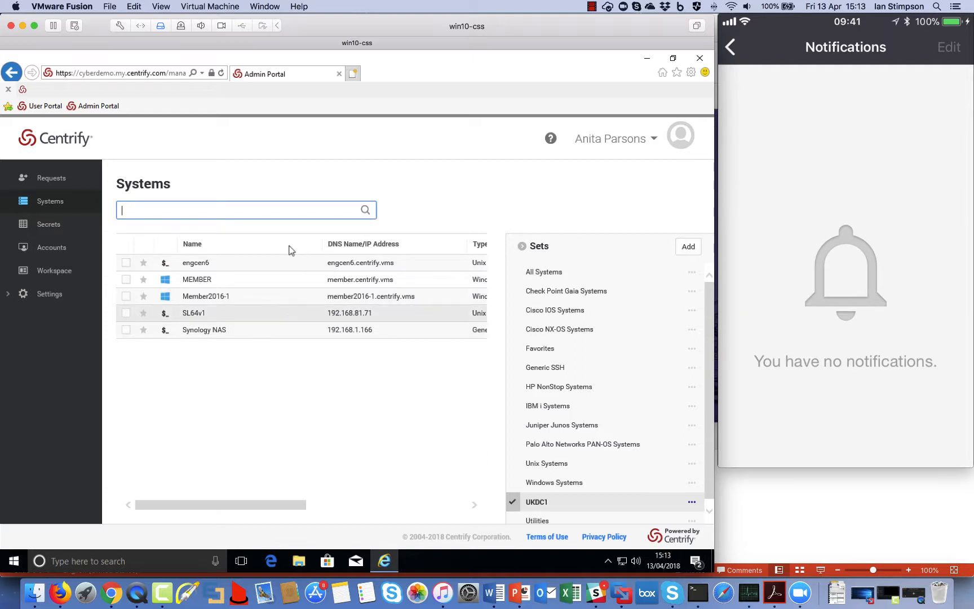
click(125, 262)
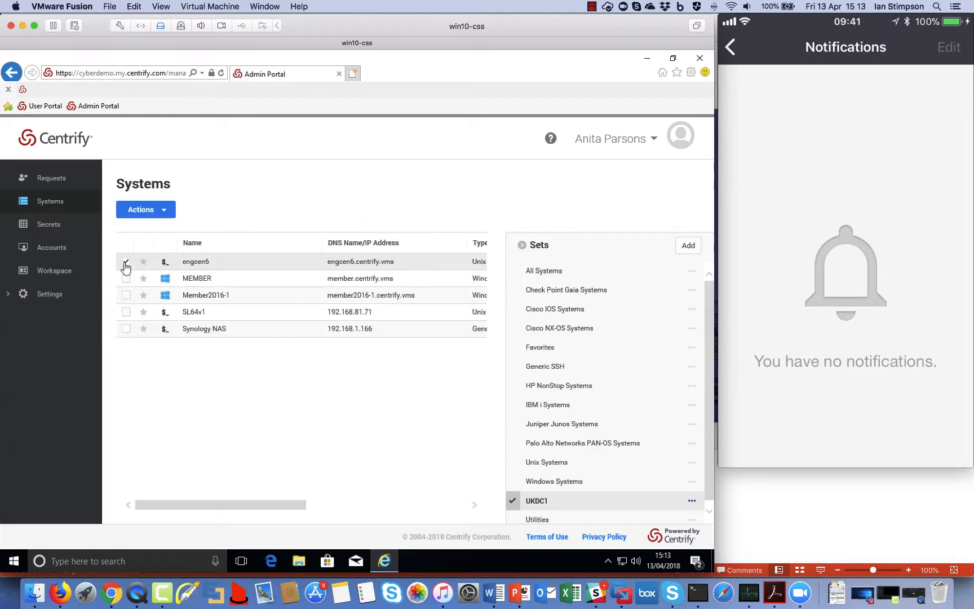
click(159, 211)
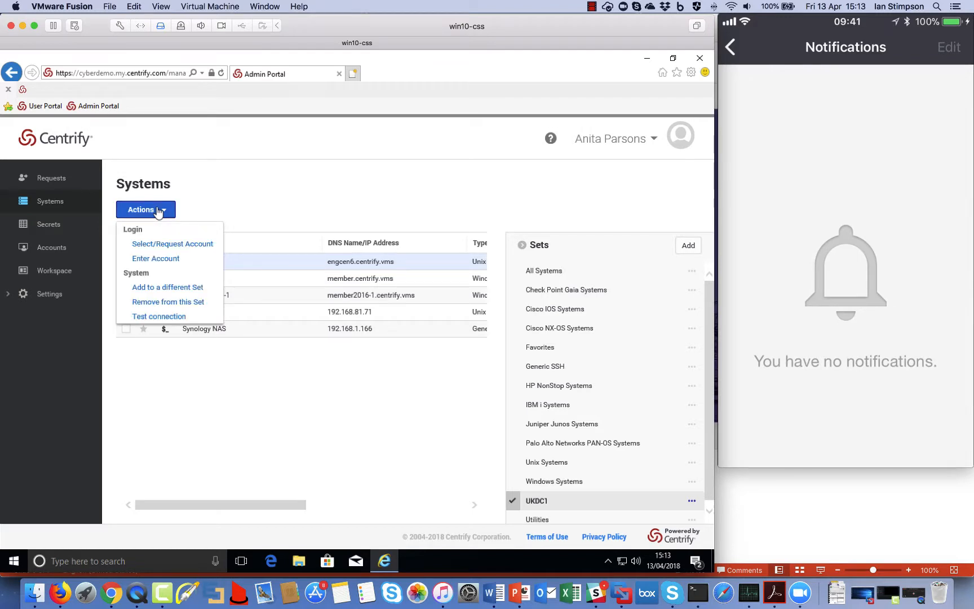
click(192, 244)
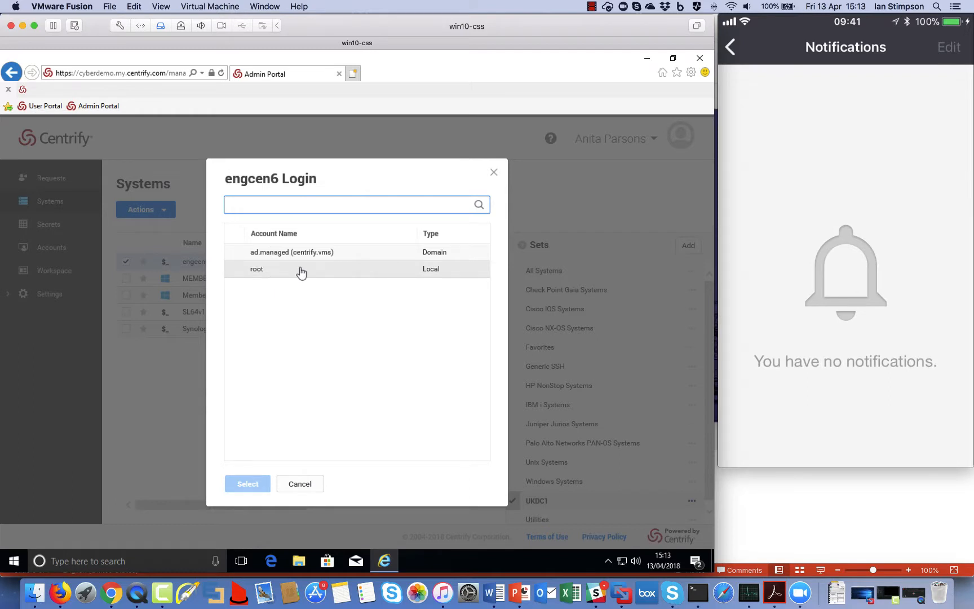
Step: Log into engcen6 with the root account, then close the terminal session
click(301, 272)
click(250, 486)
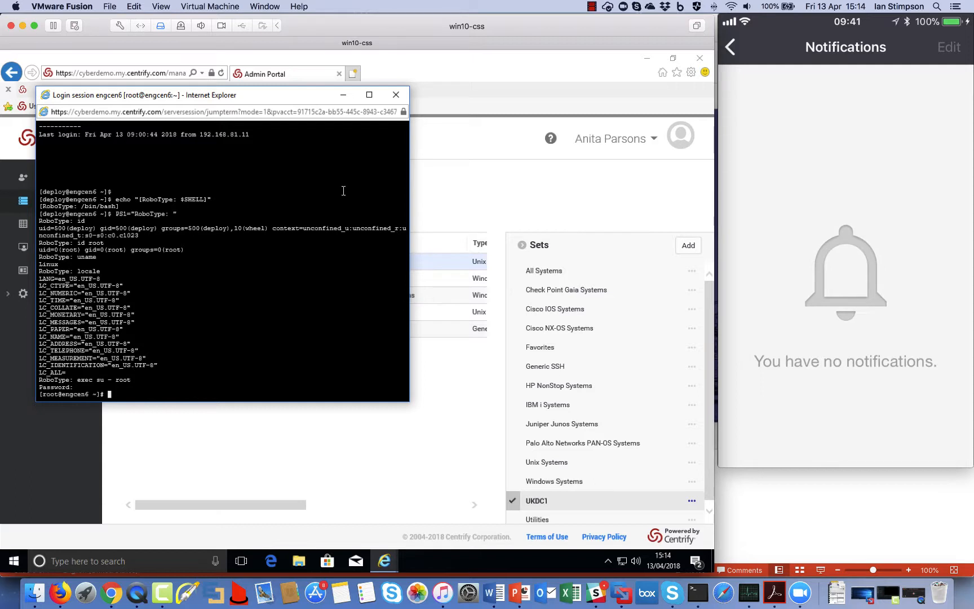
click(396, 95)
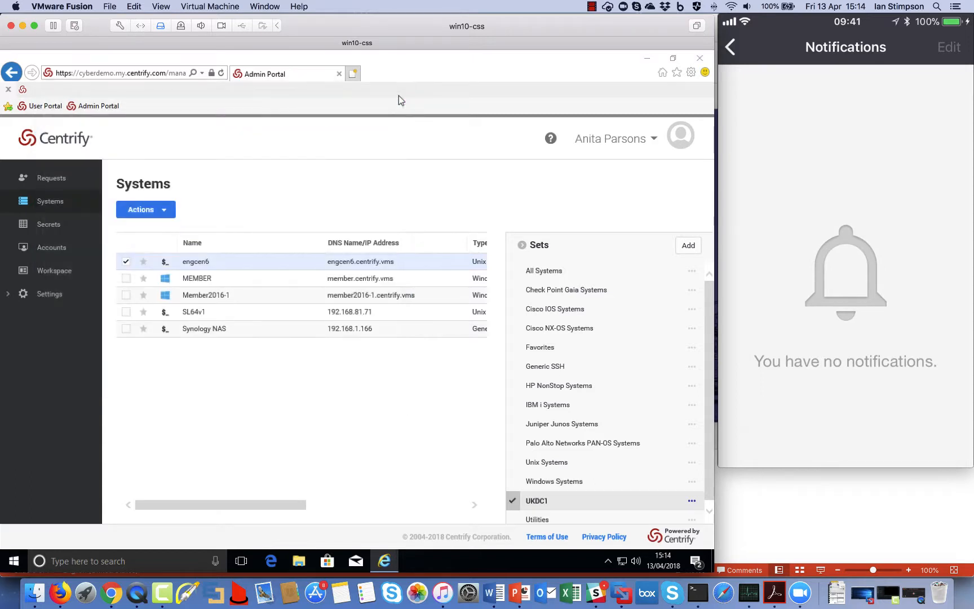
Step: Switch selection from engcen6 to Synology NAS, log in as SynologyAdmin, then close the session
click(125, 262)
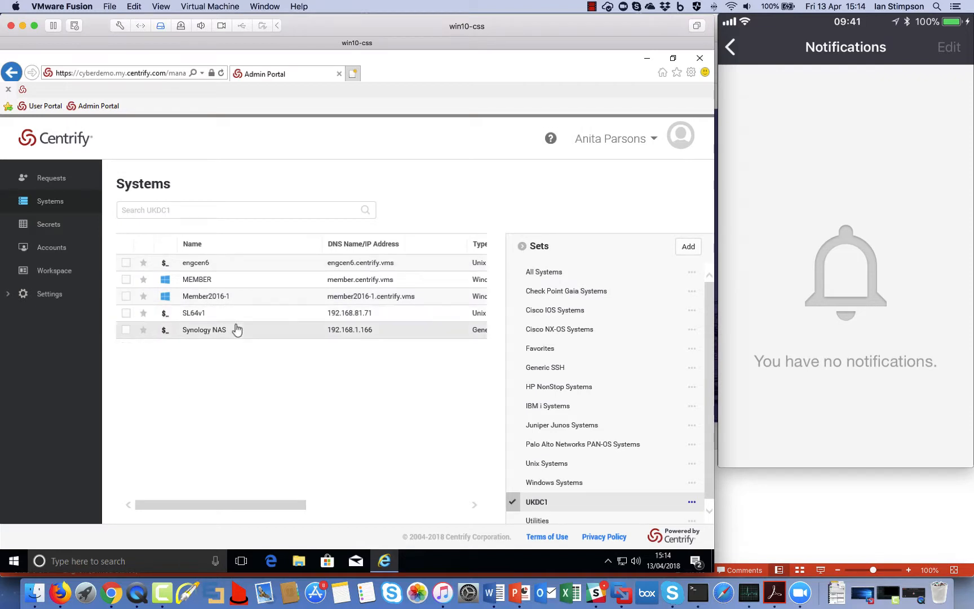
click(125, 329)
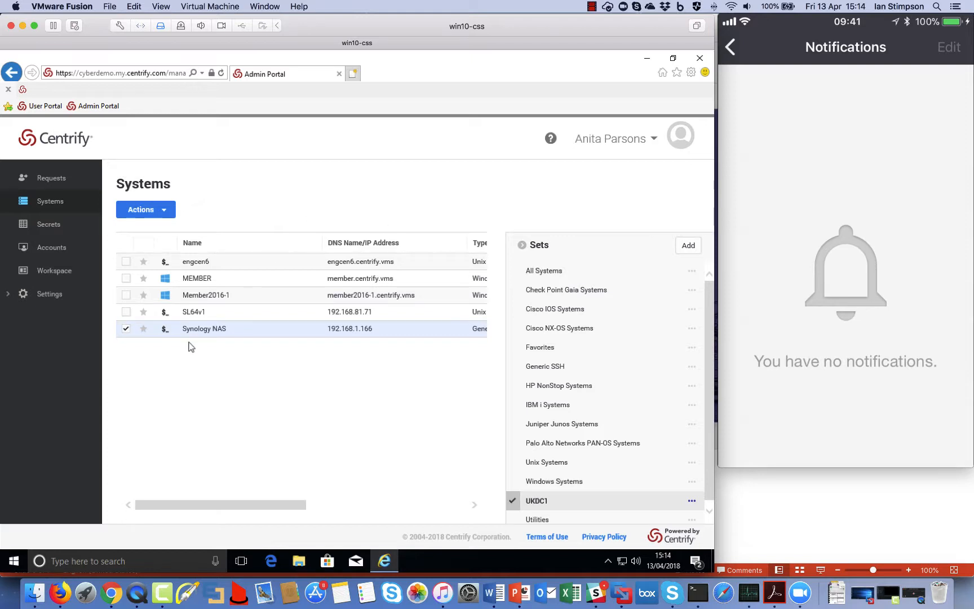
click(160, 209)
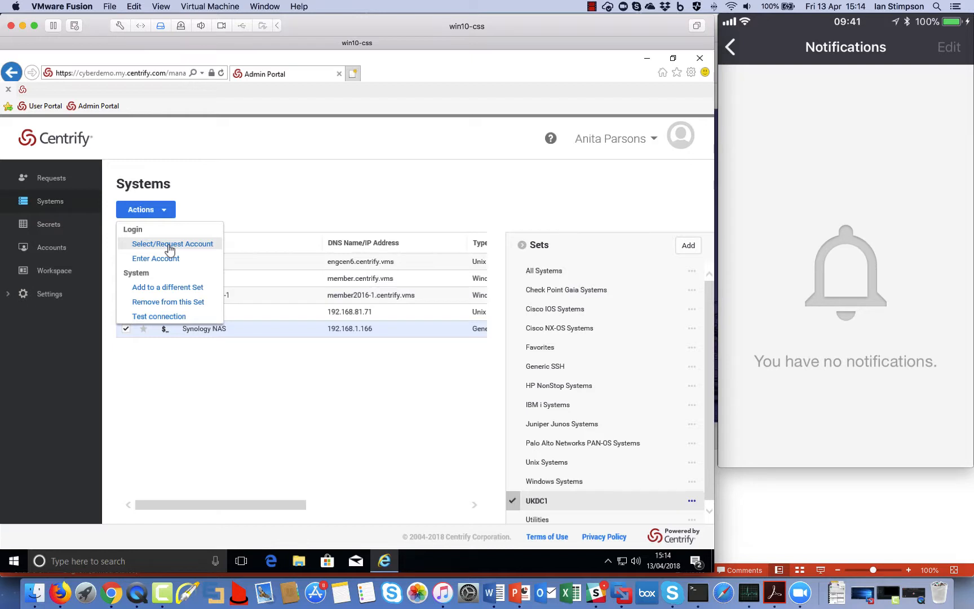
click(168, 246)
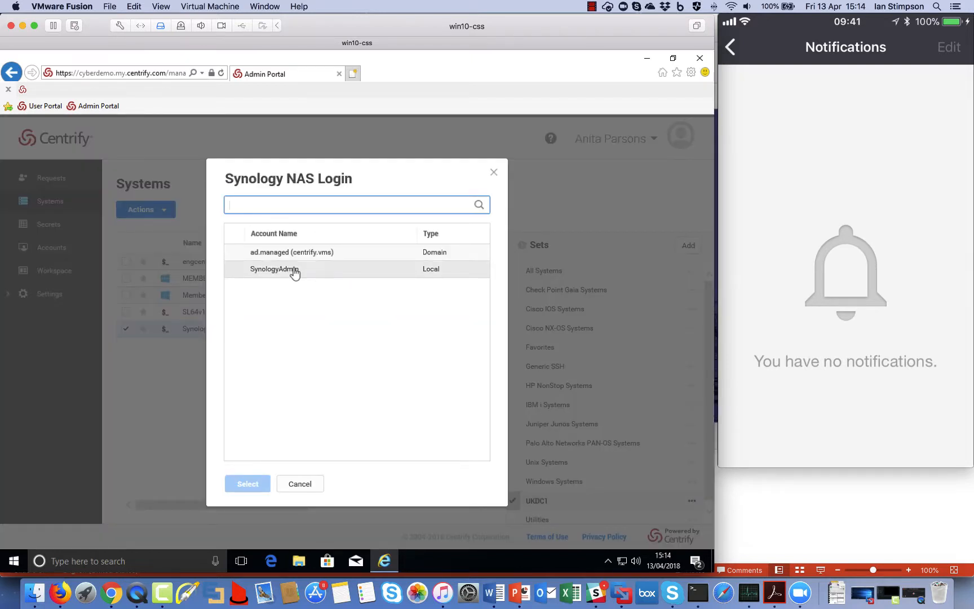
click(293, 273)
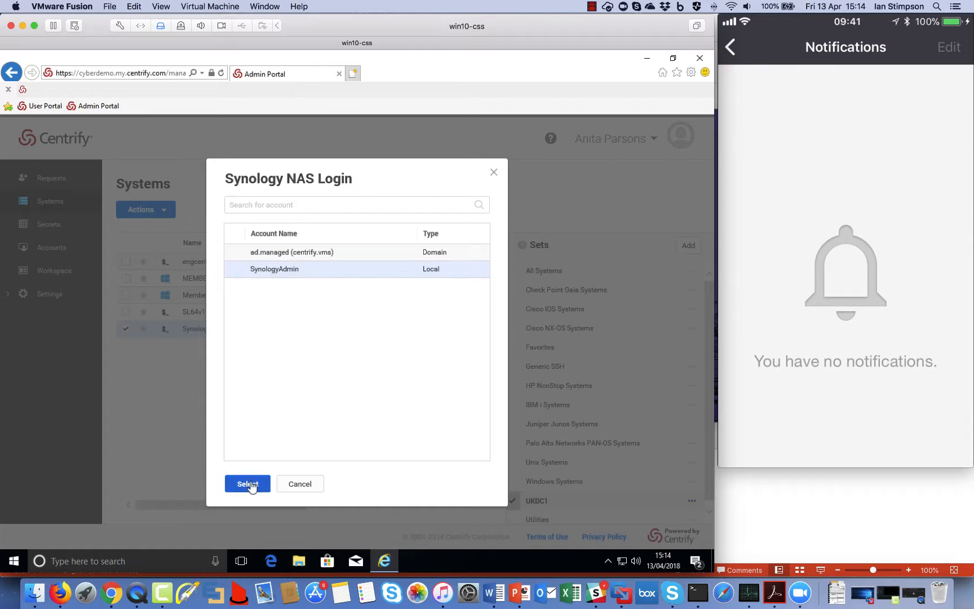
click(248, 484)
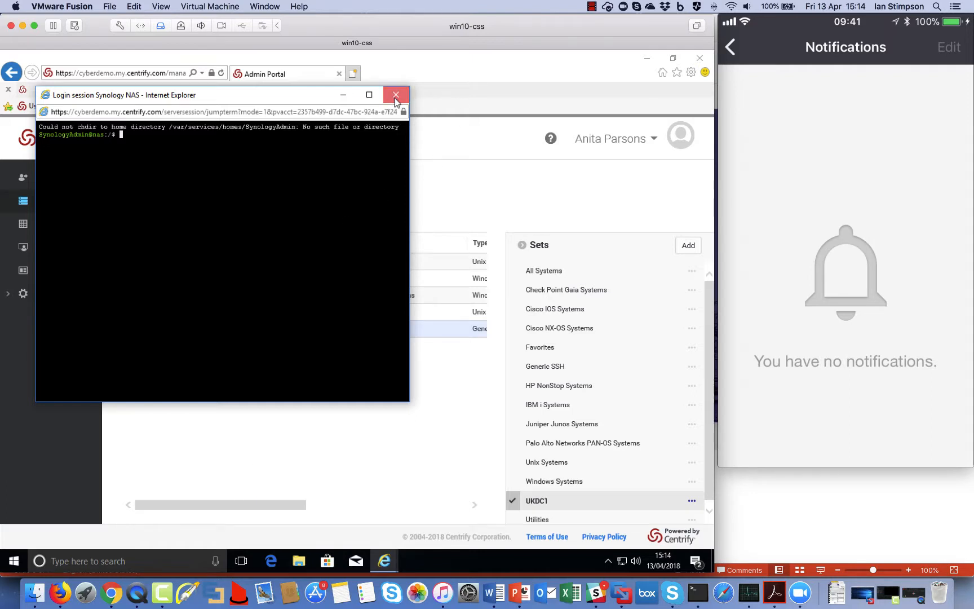
click(396, 95)
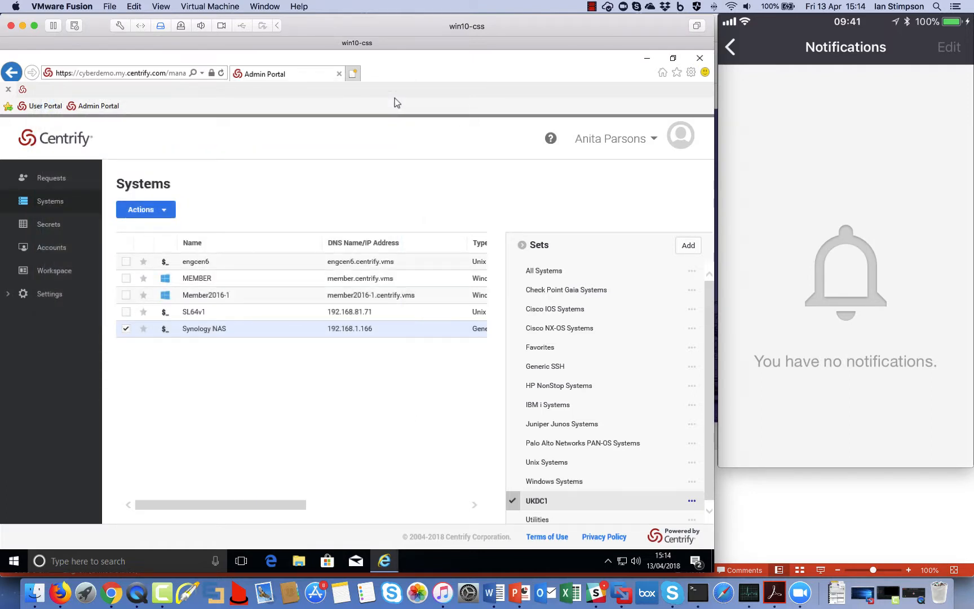
Step: Switch selection from Synology NAS to SL64v1 and choose its root account to log in
click(126, 329)
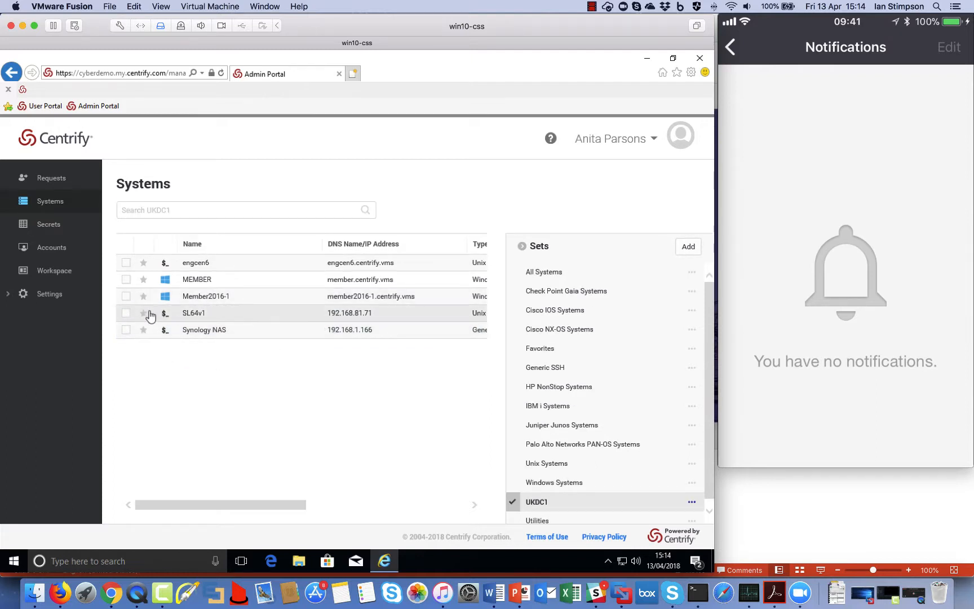
click(126, 312)
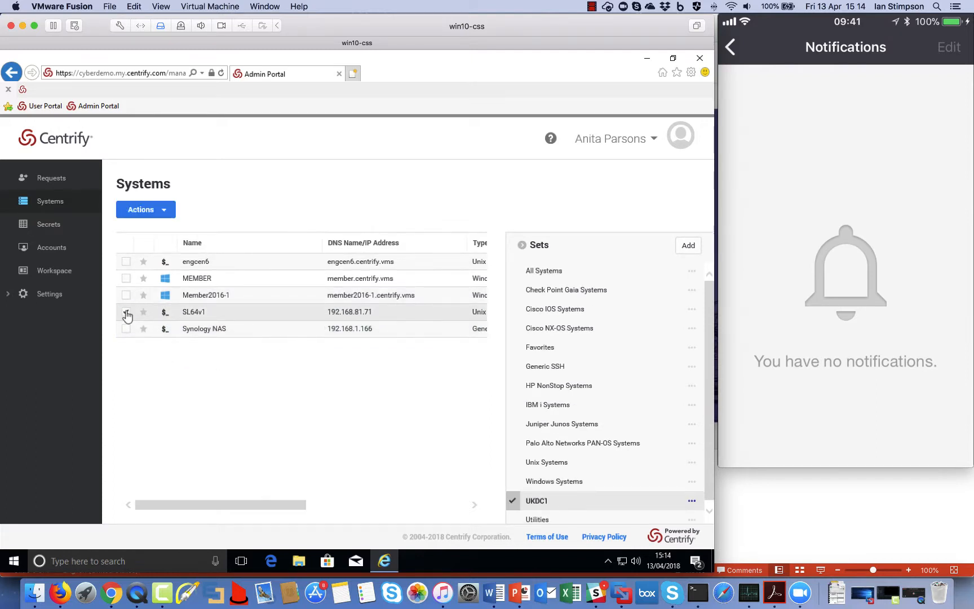
click(157, 212)
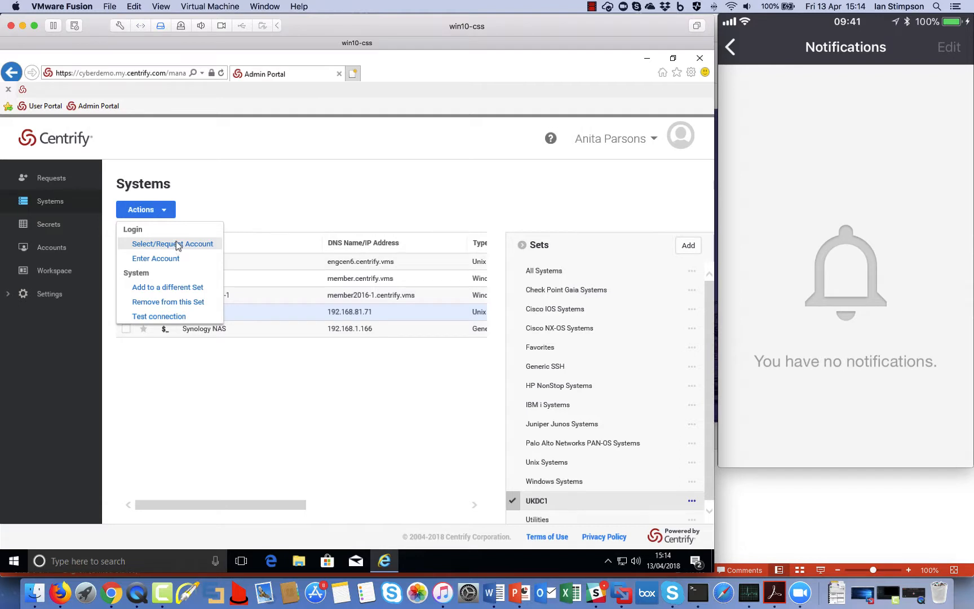
click(178, 244)
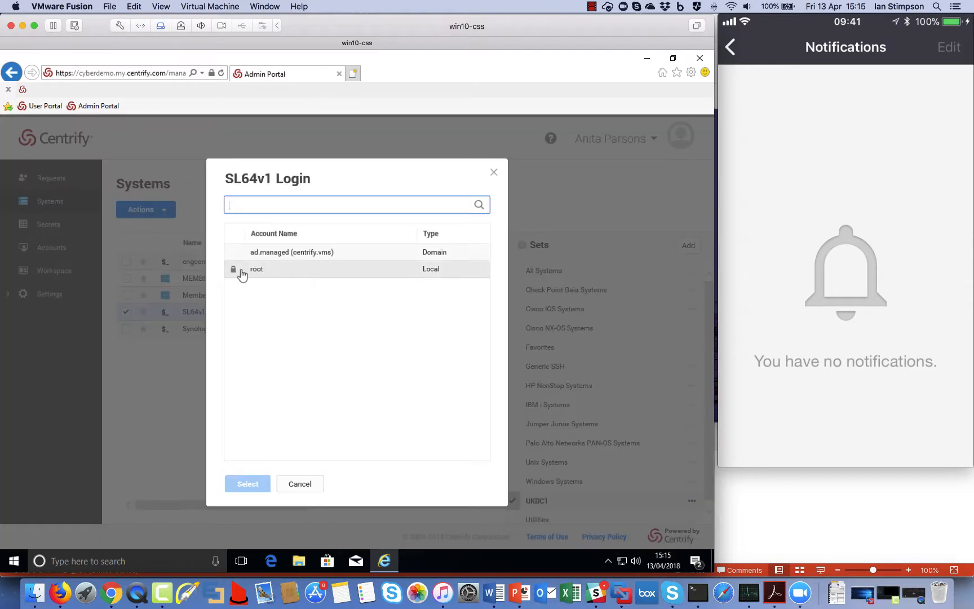
click(284, 273)
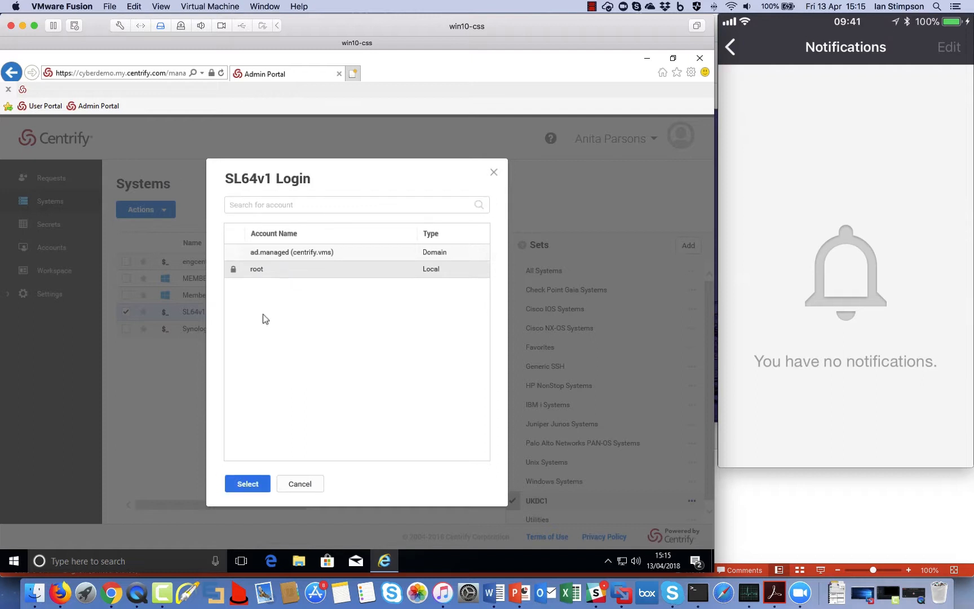
click(247, 484)
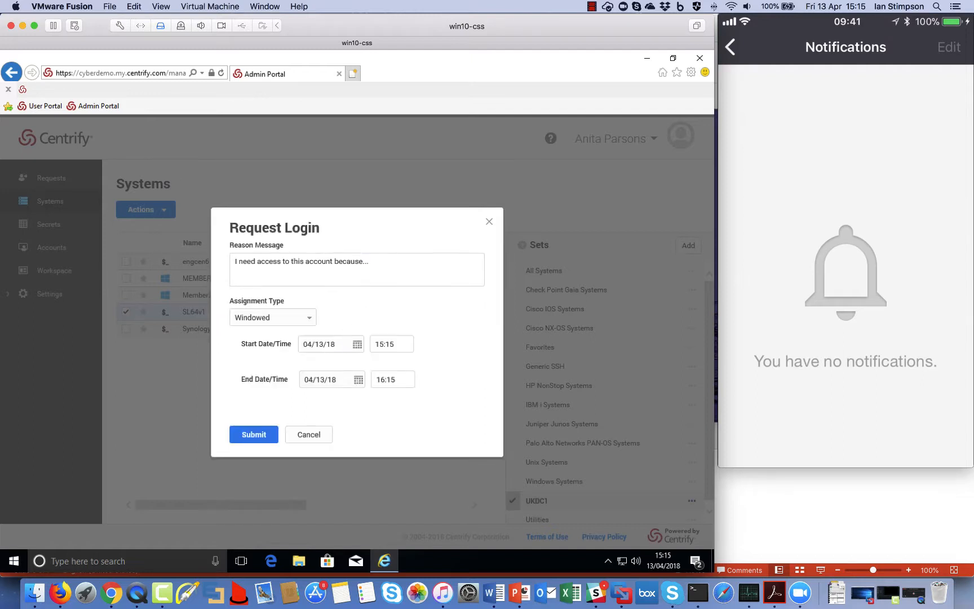
Step: Submit the access request with reason 'server change' and end time 15:20
click(403, 265)
text(serve)
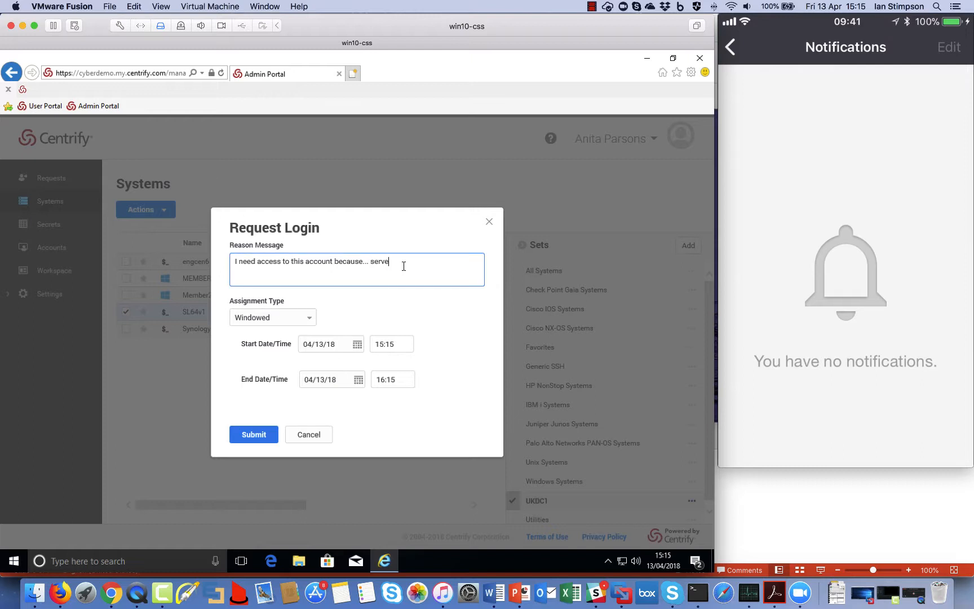
text(r change)
click(381, 379)
key(BackSpace)
key(BackSpace)
text(15)
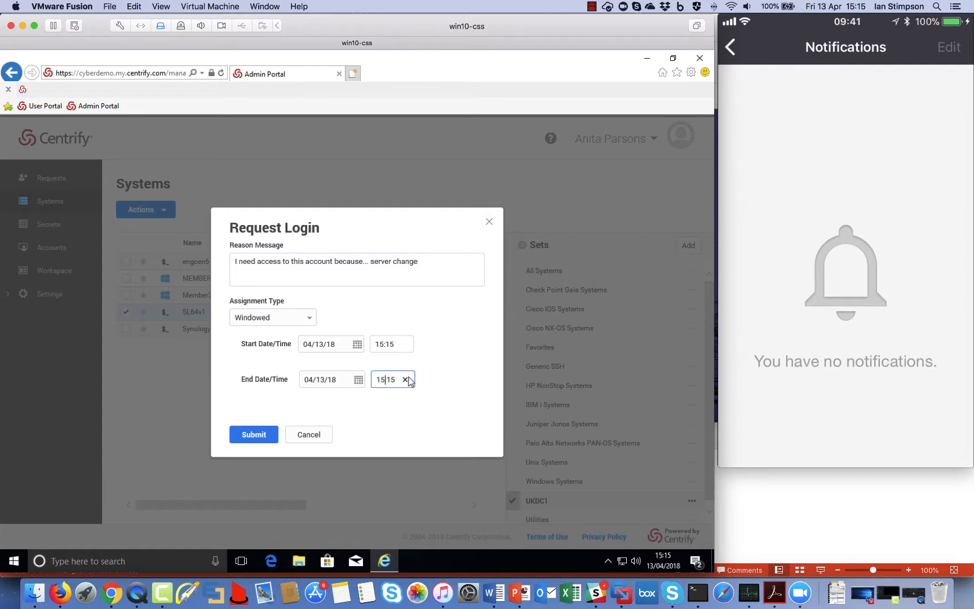
key(BackSpace)
key(BackSpace)
text(20)
click(266, 425)
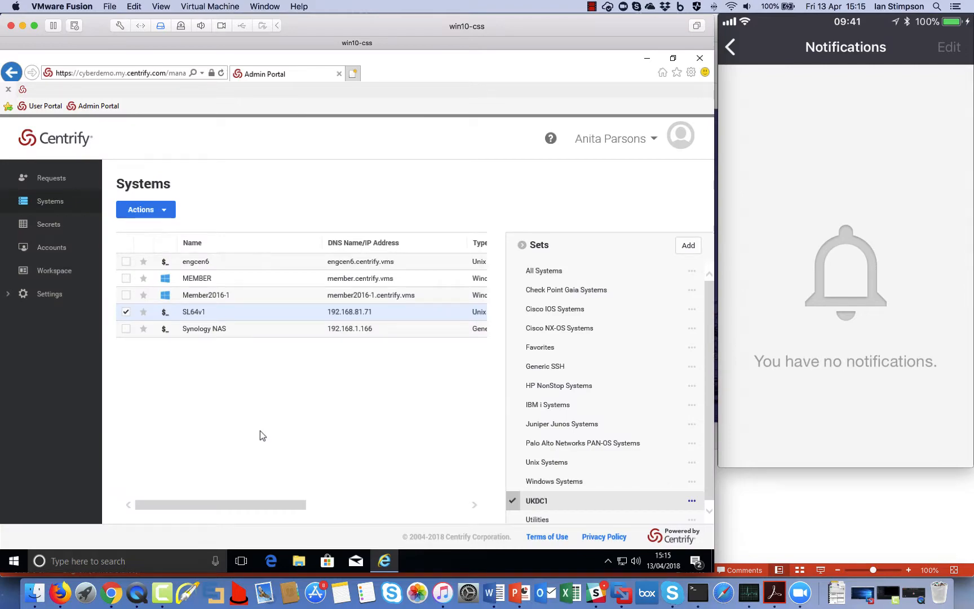
key(ctrl+Up)
Step: Approve the pending SL64v1 root request under Requests for the 15:15–15:20 window
click(190, 168)
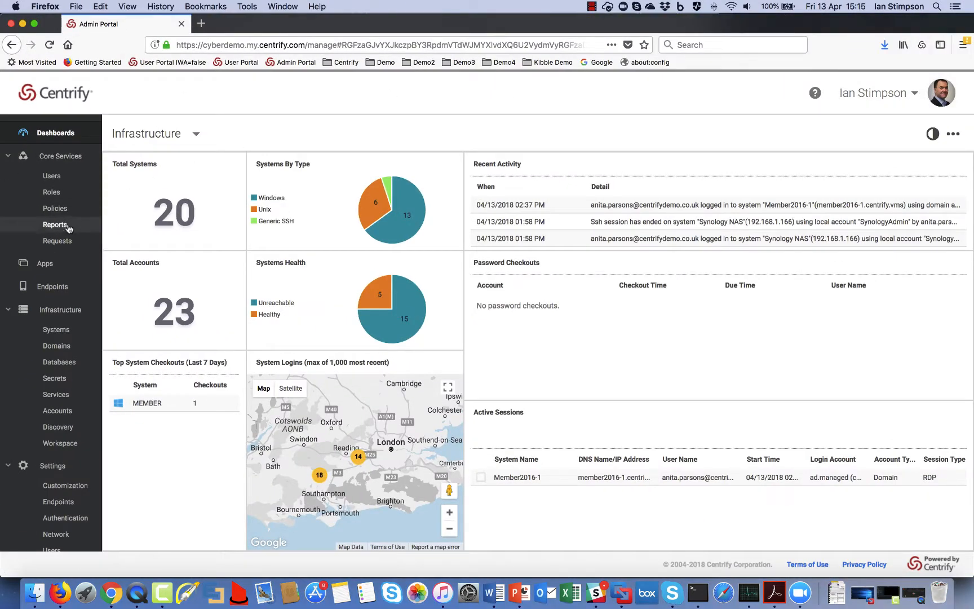
click(58, 241)
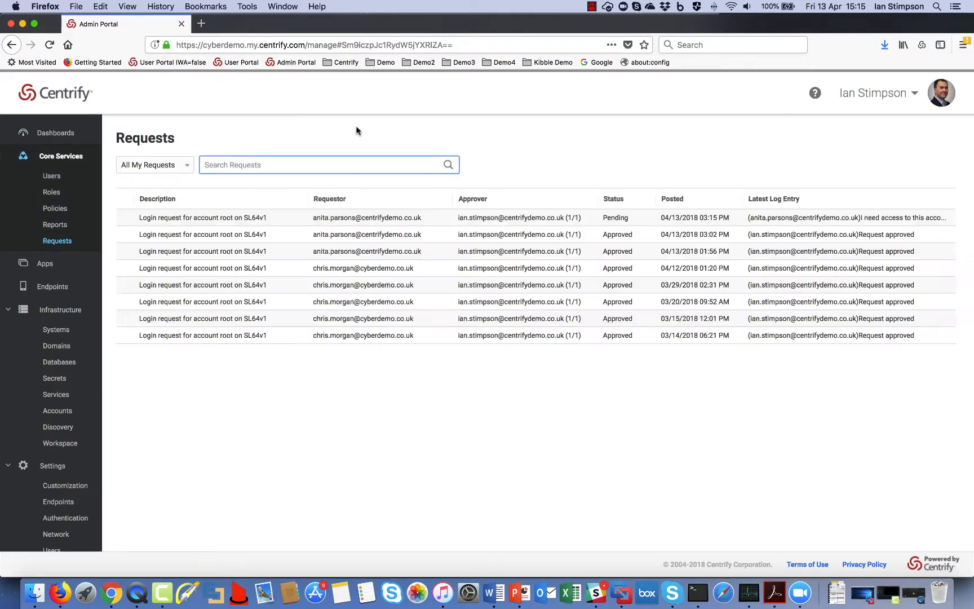
click(240, 217)
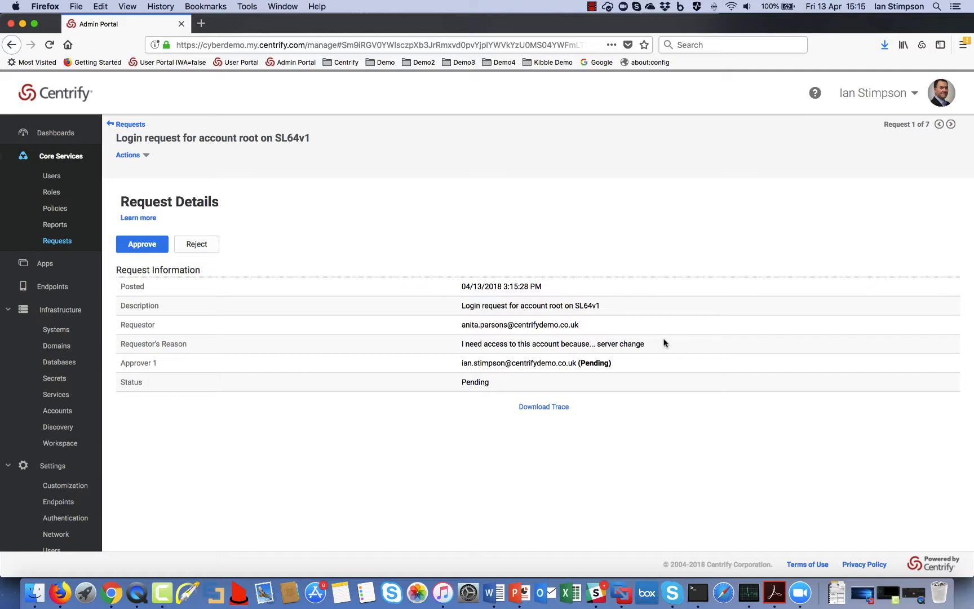
click(147, 243)
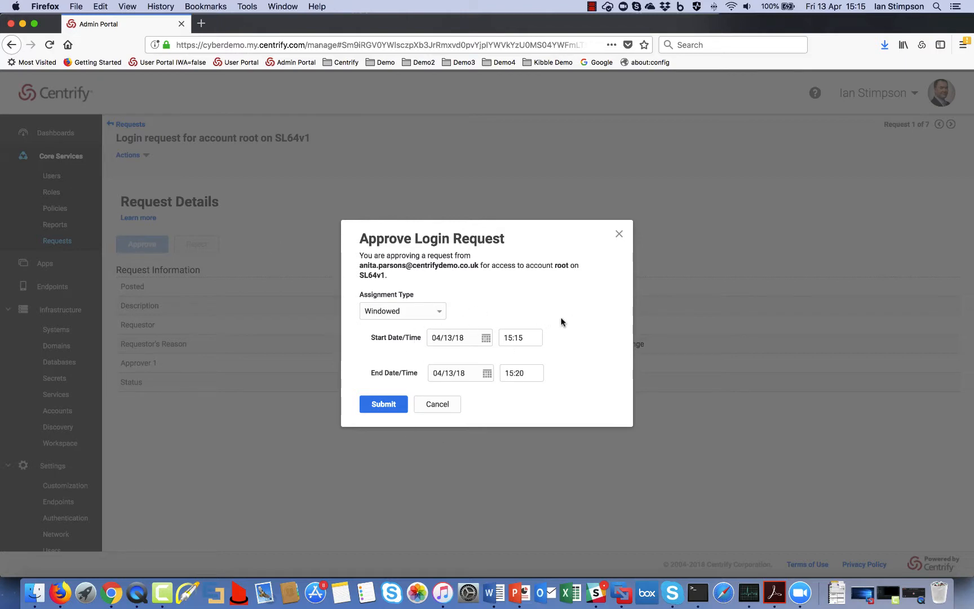
click(393, 404)
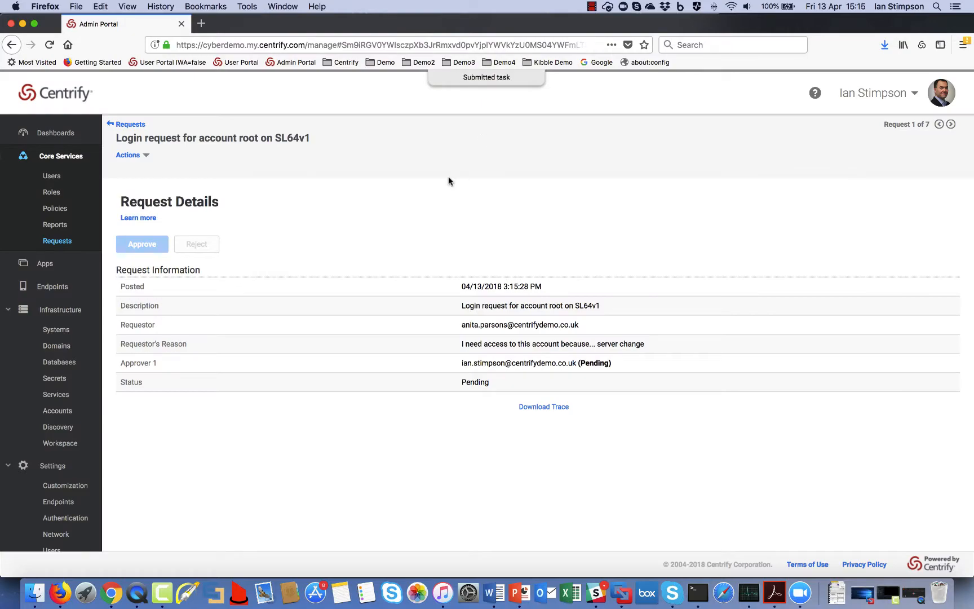
key(ctrl+Up)
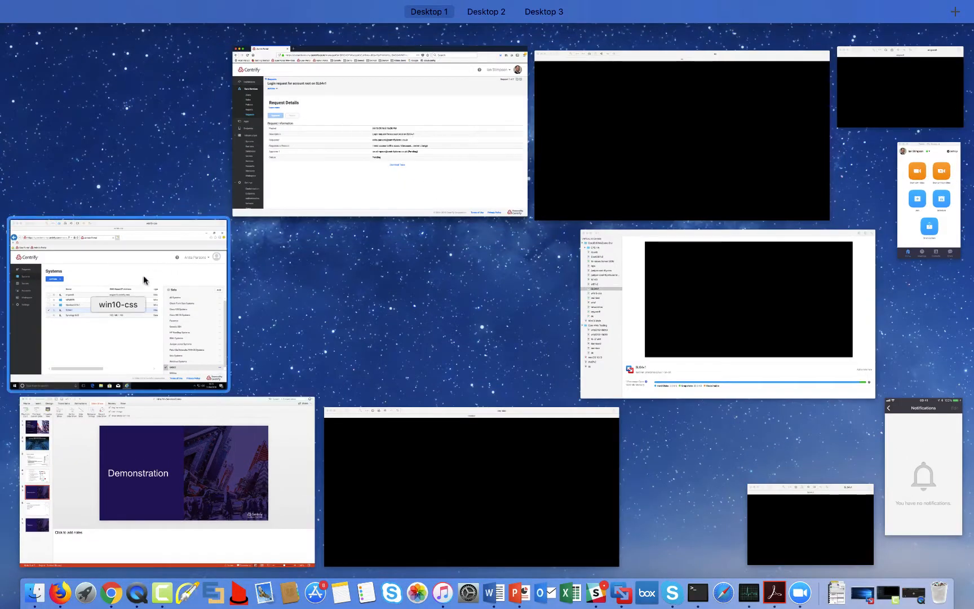
Step: On the Windows 10 VM, check the SL64v1 request shows Approved, then select SL64v1 in Systems
click(124, 338)
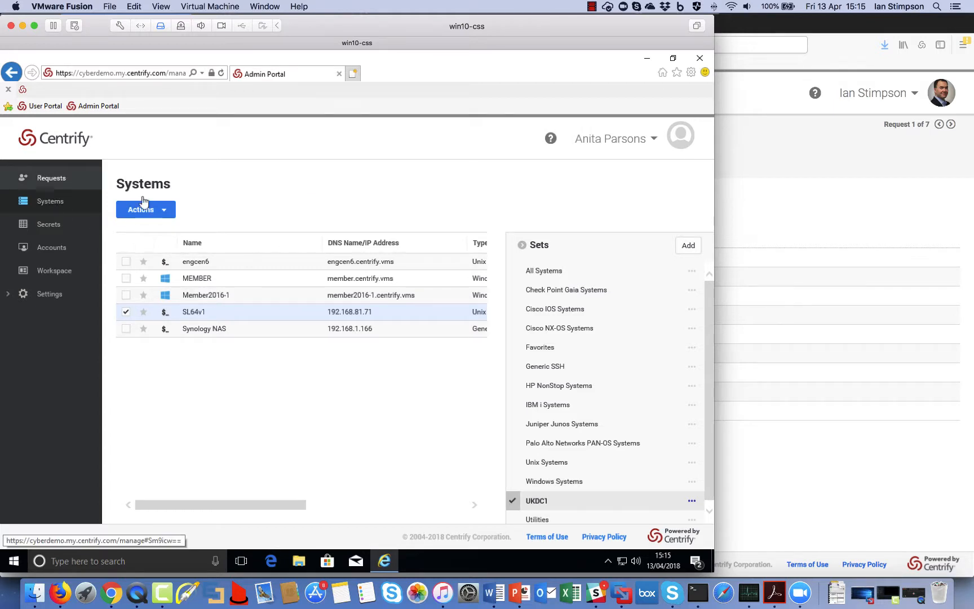
click(50, 177)
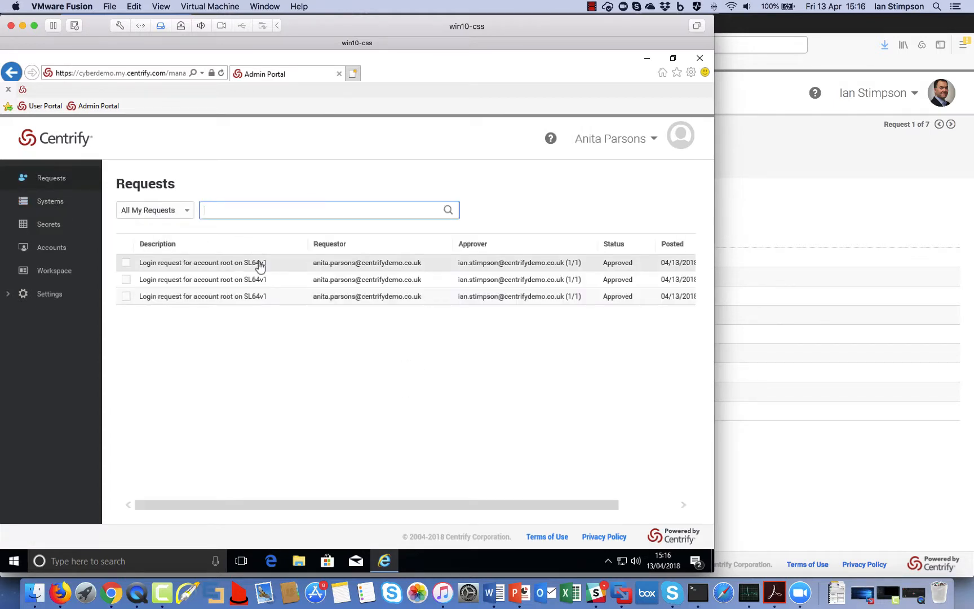
click(57, 202)
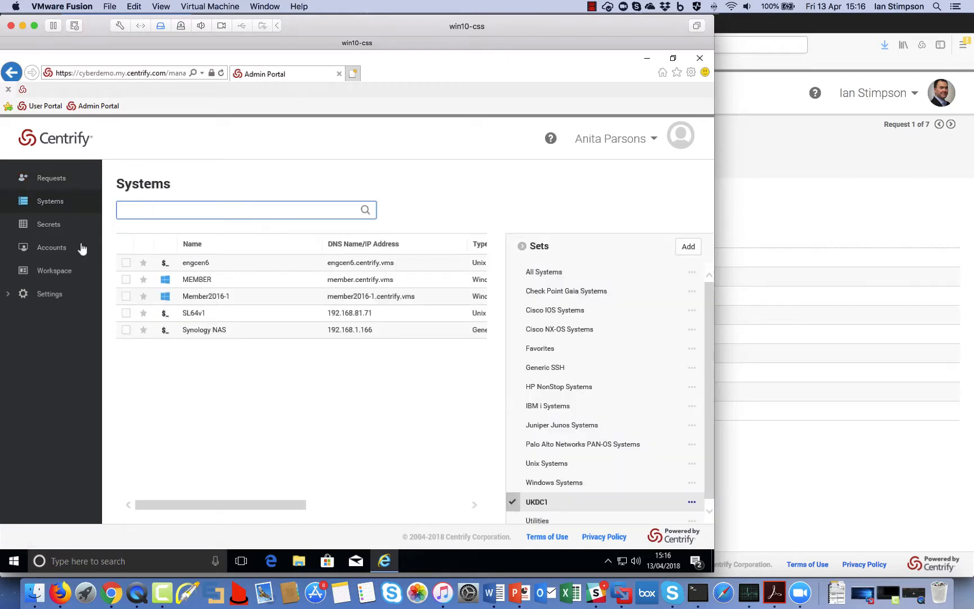
click(125, 313)
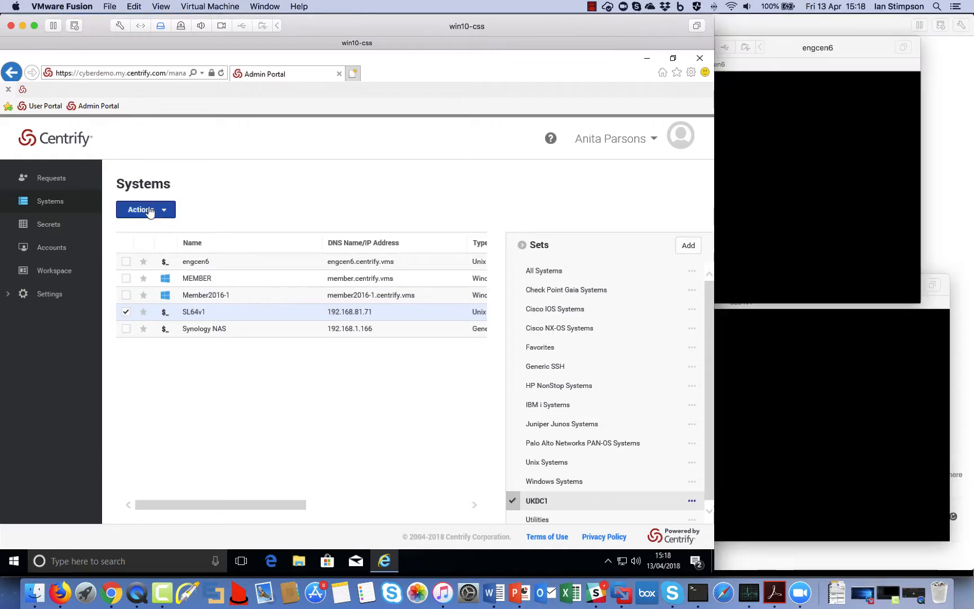
Step: Start a root login session on SL64v1 from the Actions menu
click(144, 209)
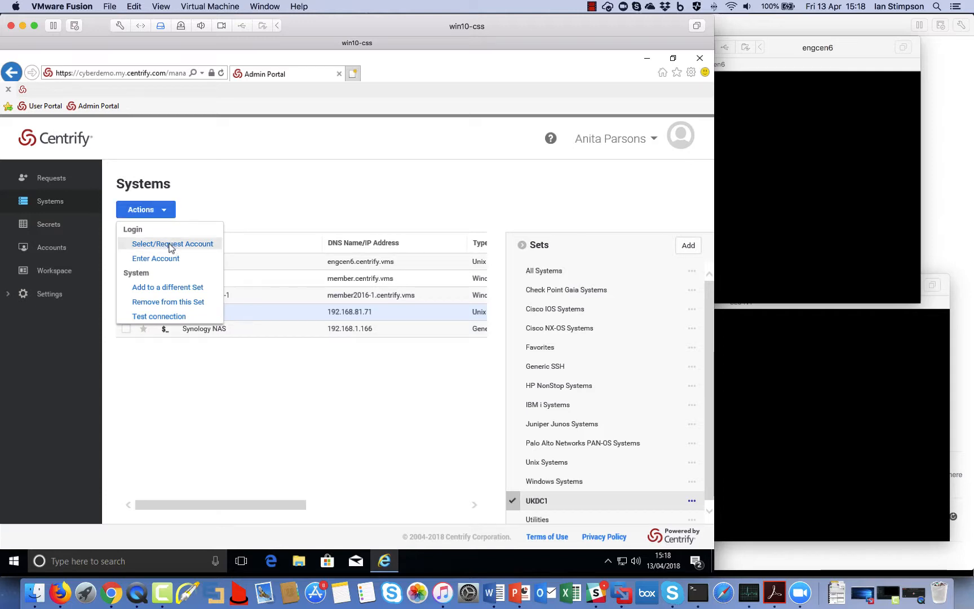
click(172, 246)
click(246, 274)
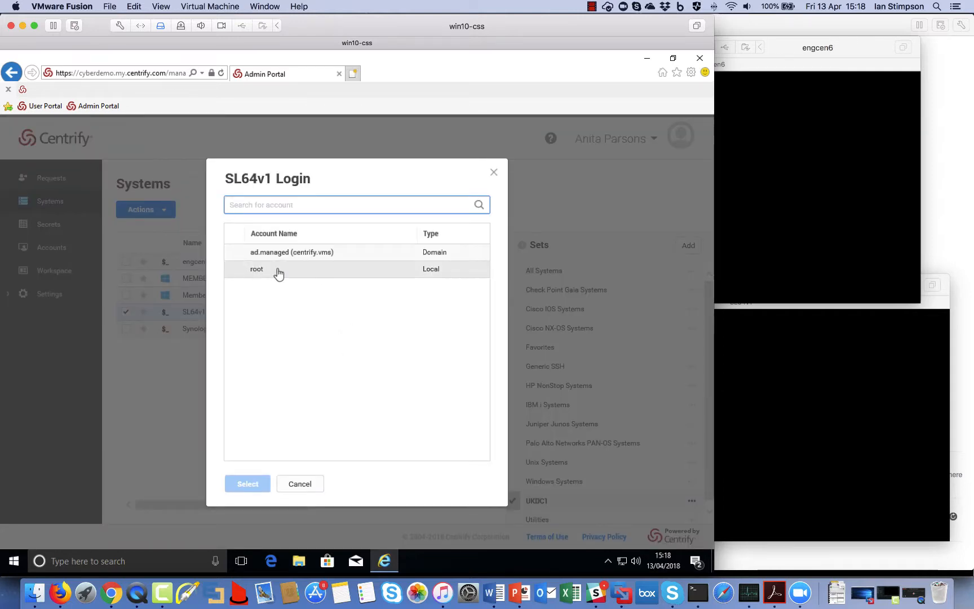
click(248, 483)
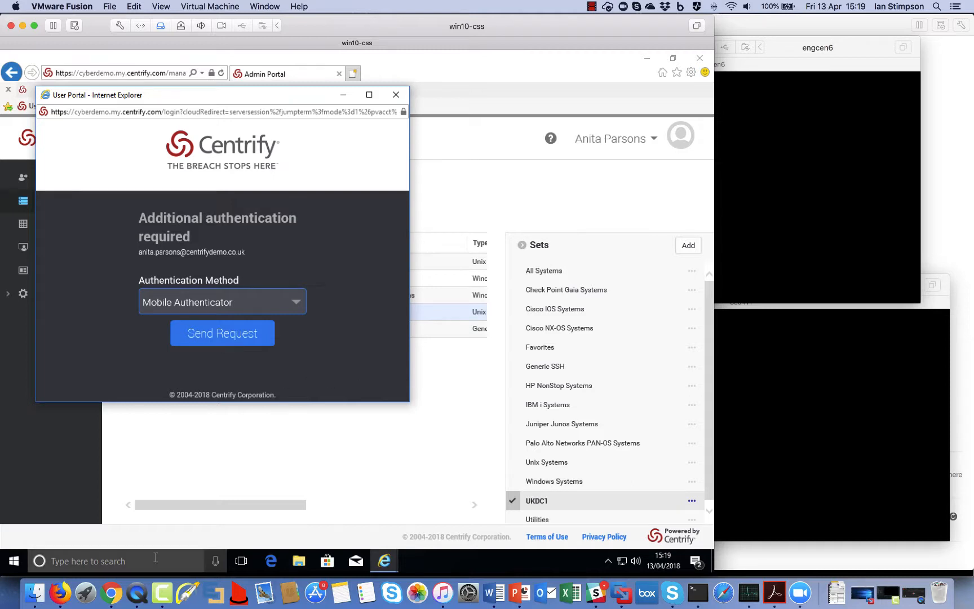
Step: Pass MFA by approving the Mobile Authenticator request on the phone, then close the SL64v1 session
click(135, 592)
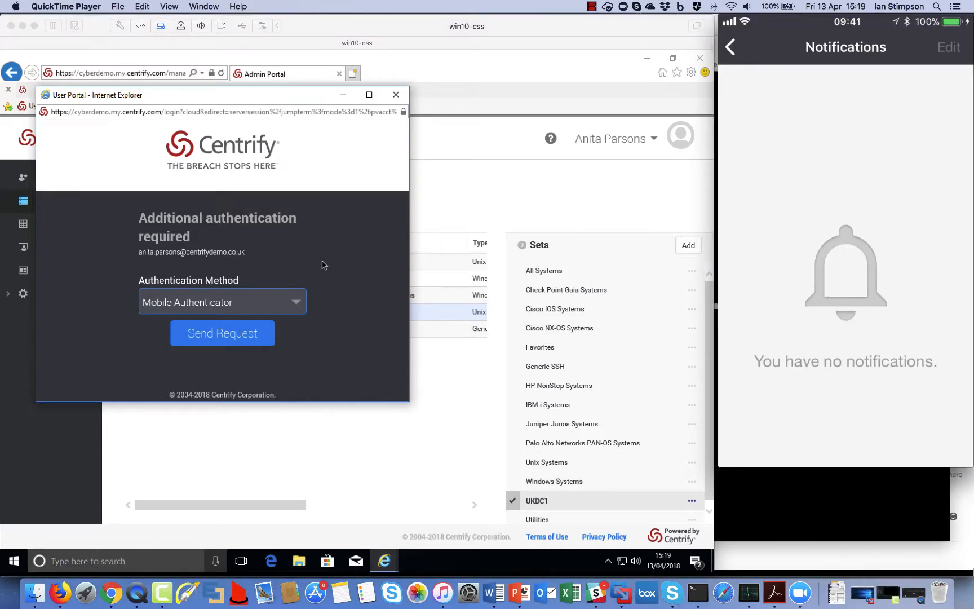
click(294, 307)
click(294, 310)
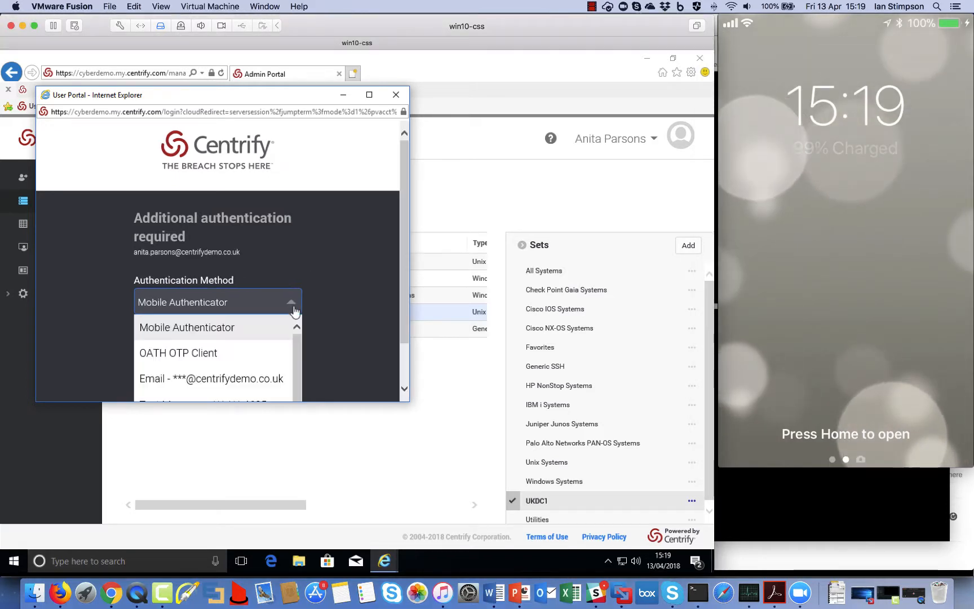
scroll(263, 348, down, 2)
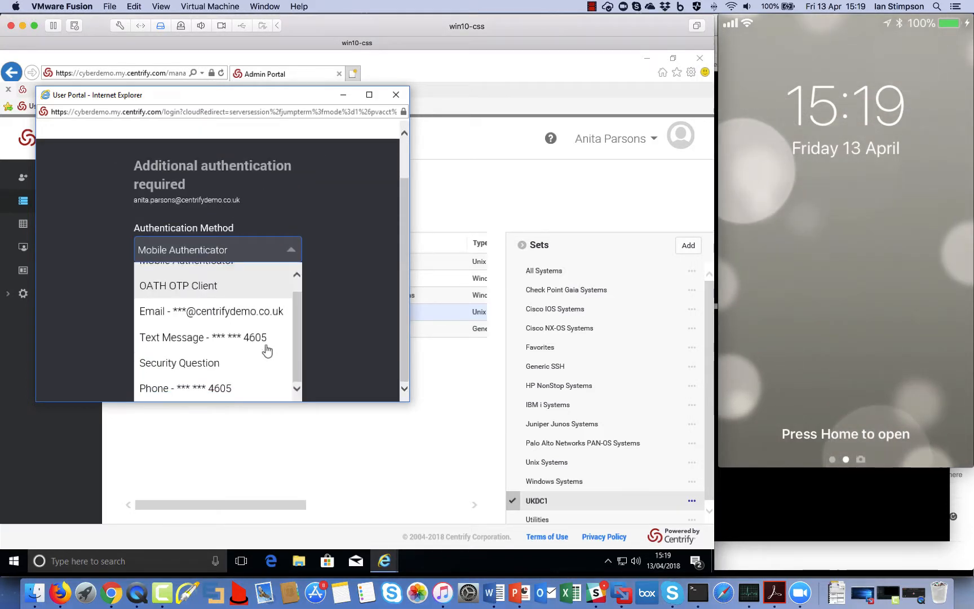
click(315, 278)
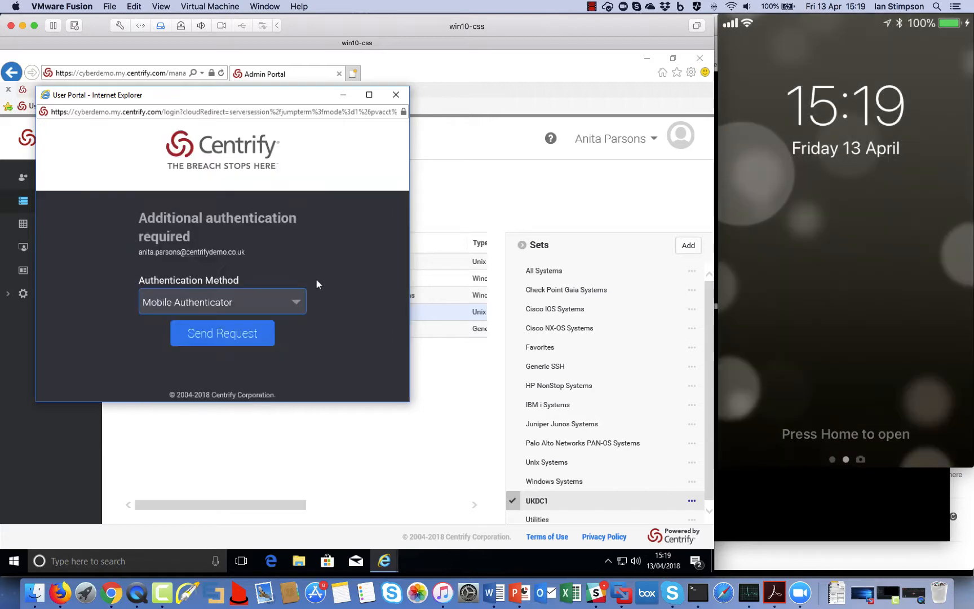
click(214, 332)
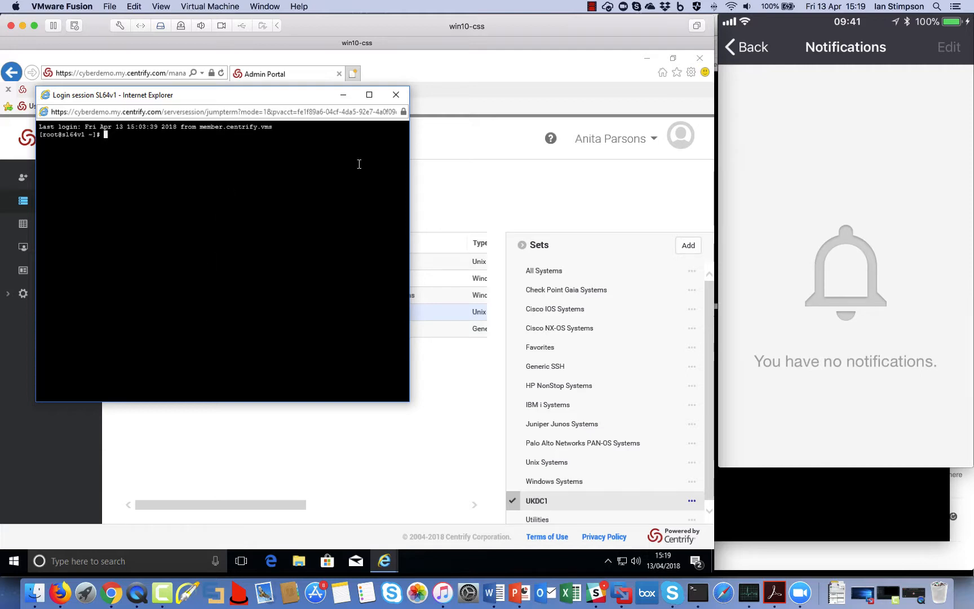
click(395, 95)
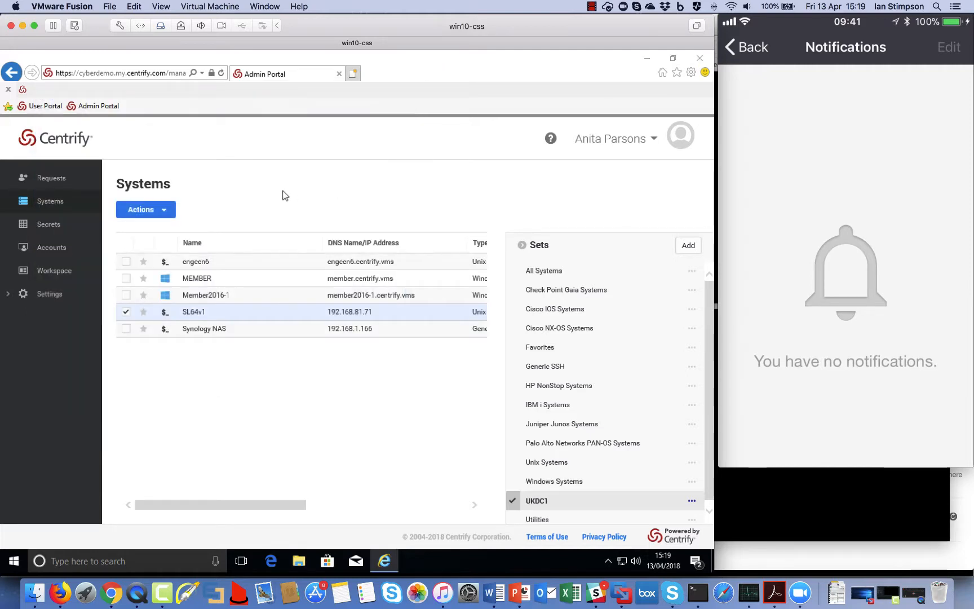
Step: Switch selection to Member2016-1 and log in over RDP with the ad.managed domain account
click(125, 311)
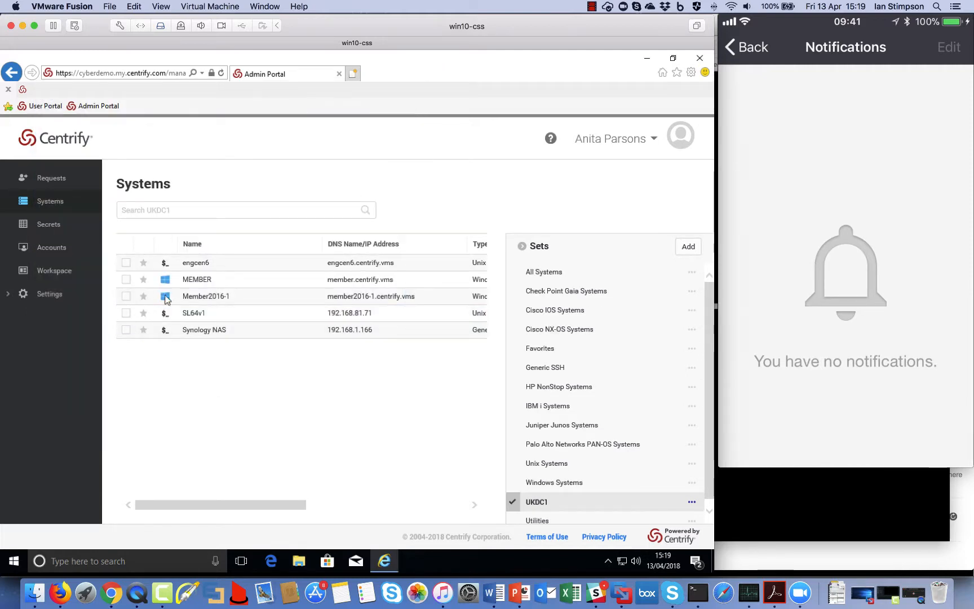
click(126, 299)
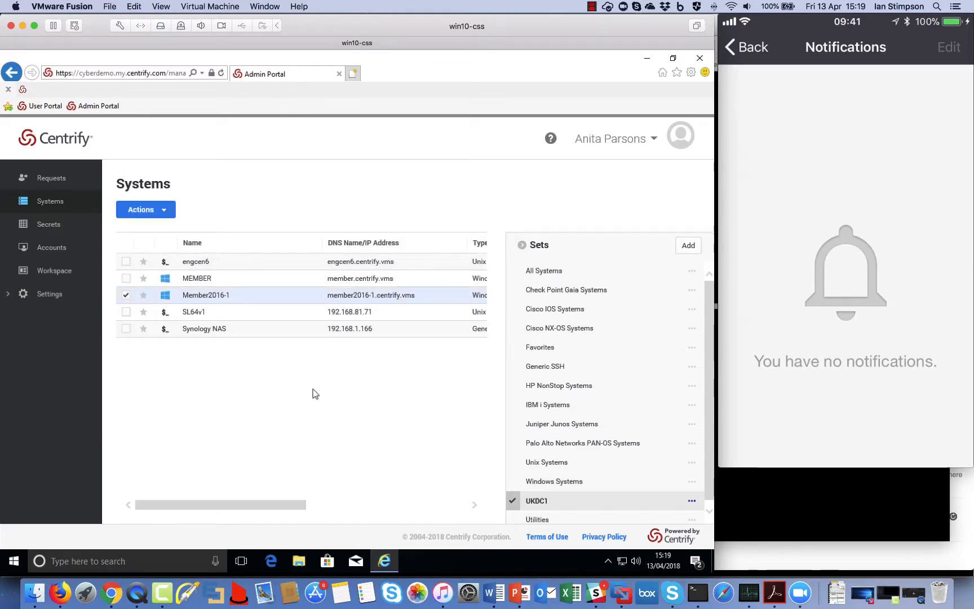
click(154, 209)
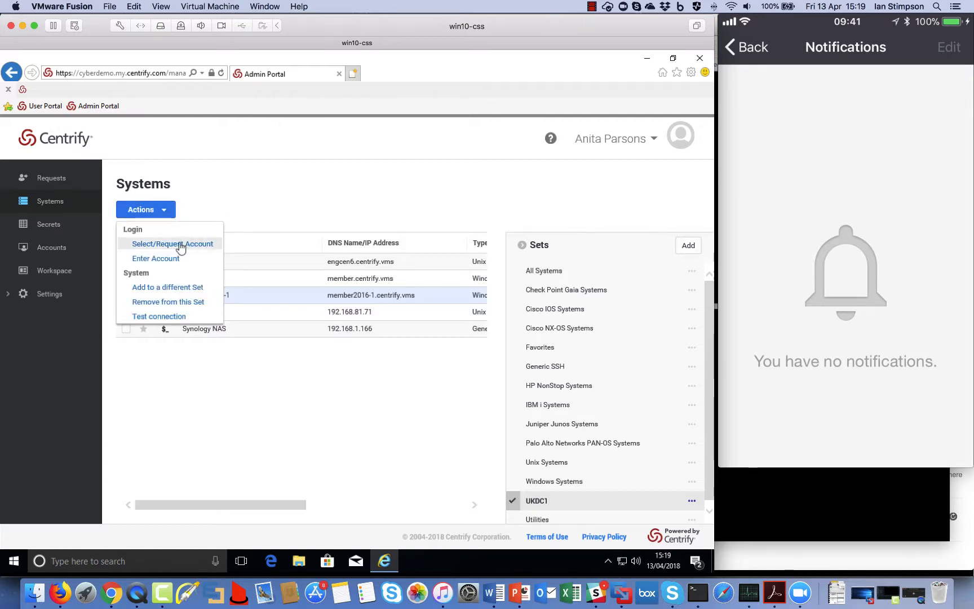
click(180, 245)
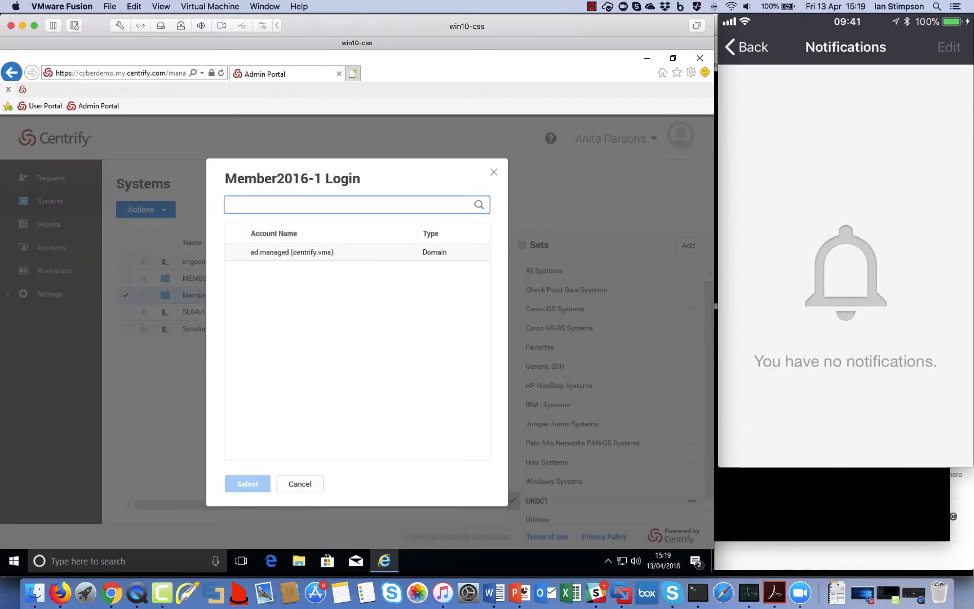
click(264, 255)
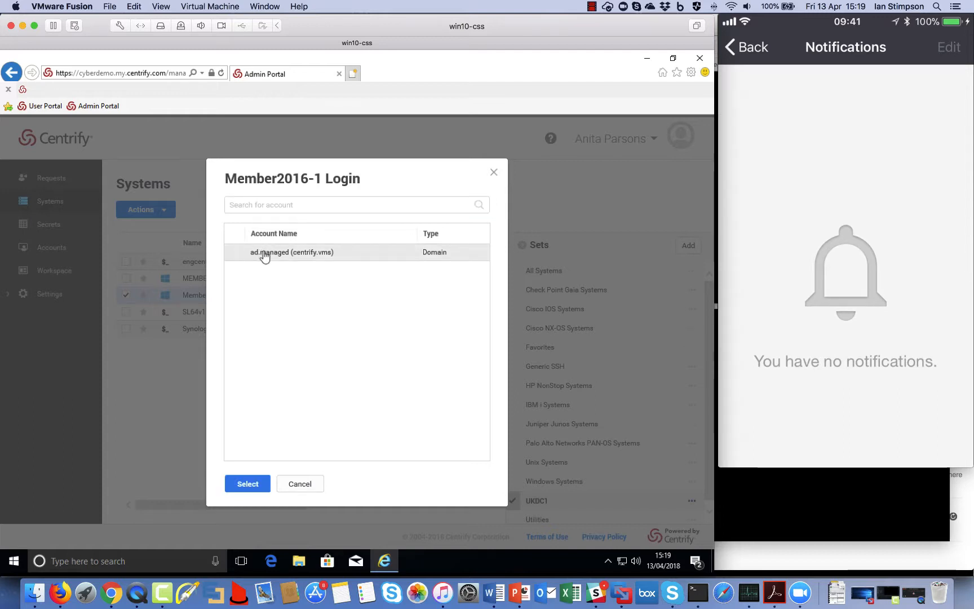
click(251, 483)
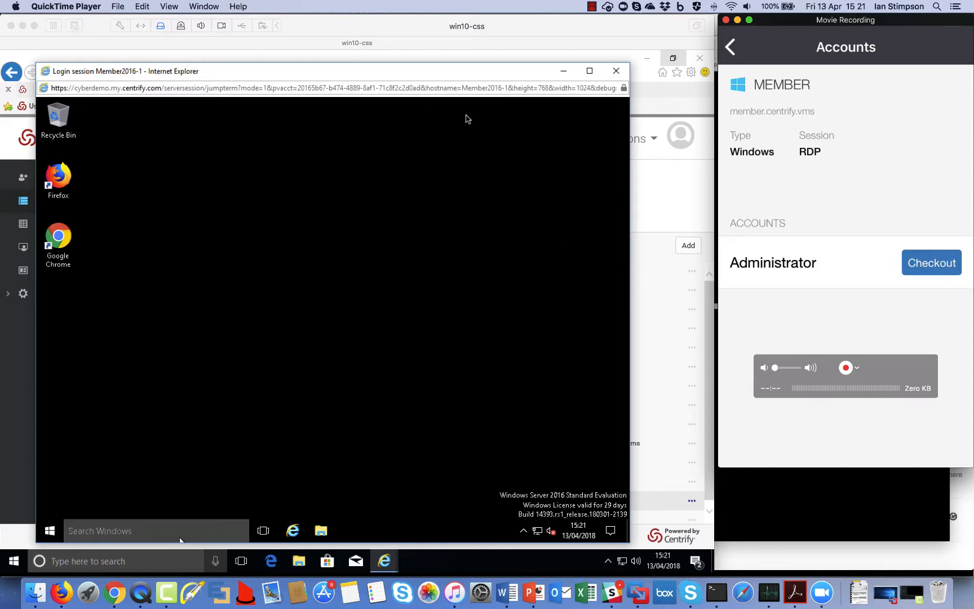
Step: Switch from the Admin Portal to the Centrify User Portal via the user menu
click(664, 195)
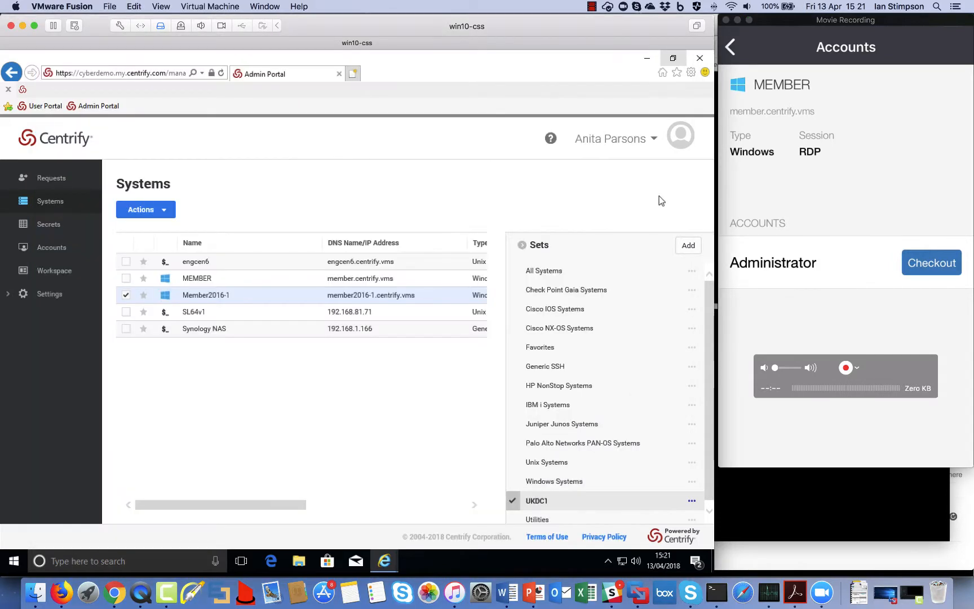
click(623, 142)
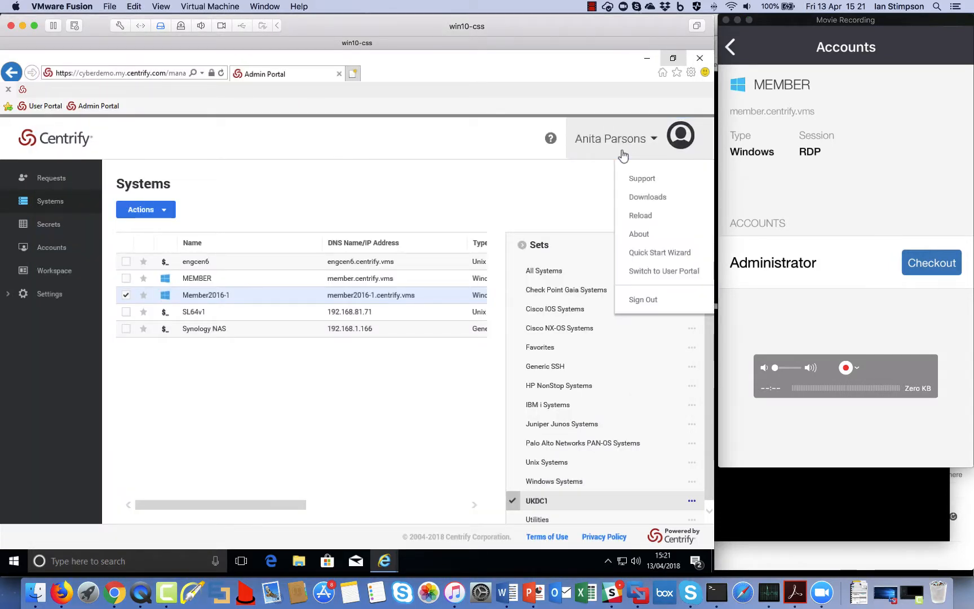
click(644, 272)
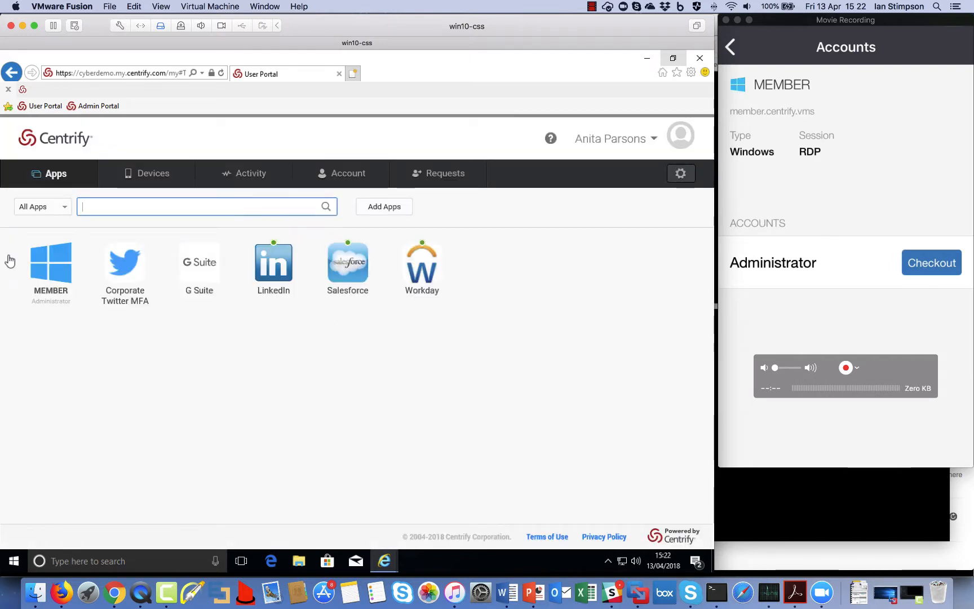
Step: Launch Corporate Twitter MFA and verify with the Mobile Authenticator to sign into Twitter
click(127, 275)
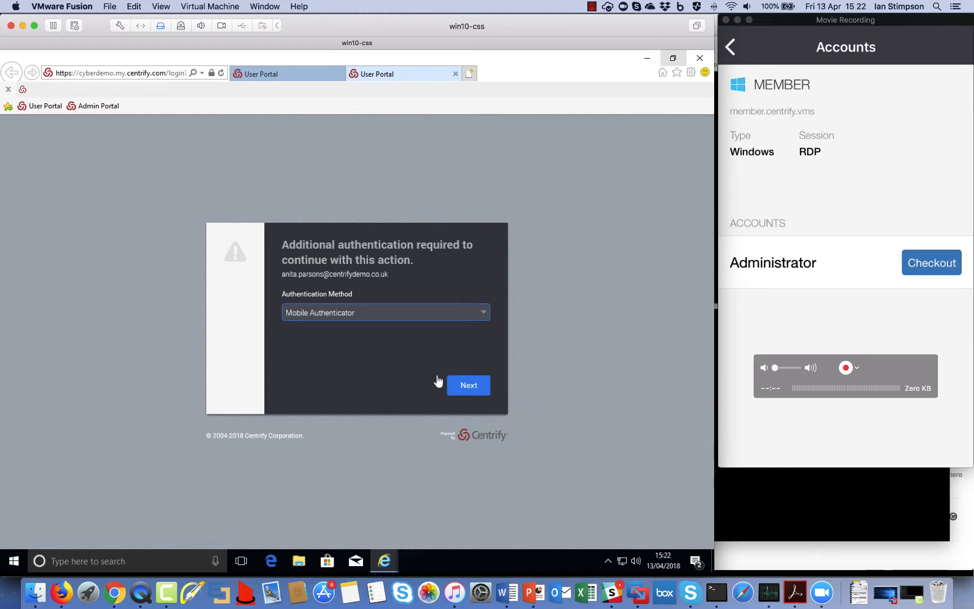
click(469, 385)
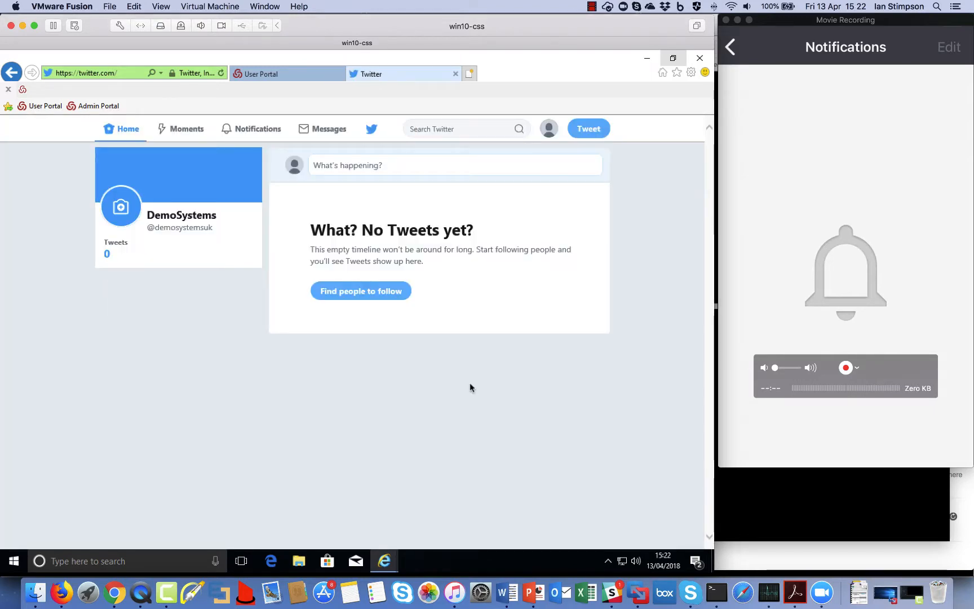
key(ctrl+Up)
Step: Review the Infrastructure User Activity report of recent logins, then return to the Reports list
click(309, 149)
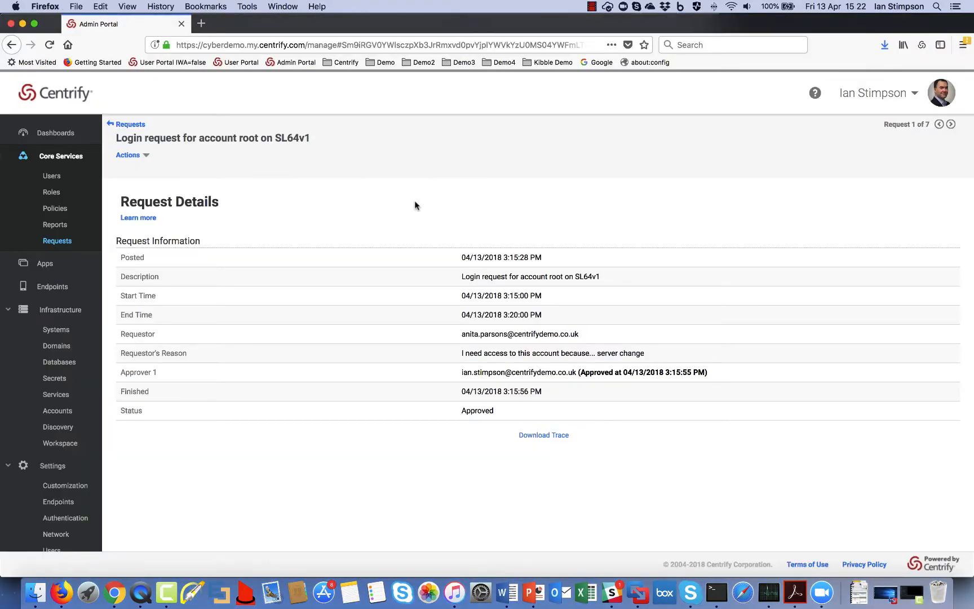
click(55, 226)
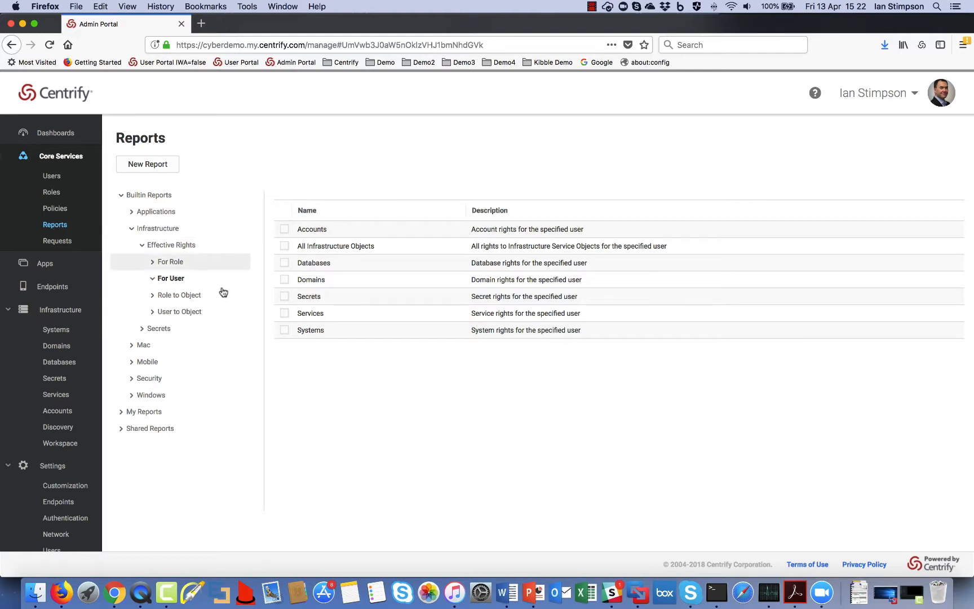
click(170, 228)
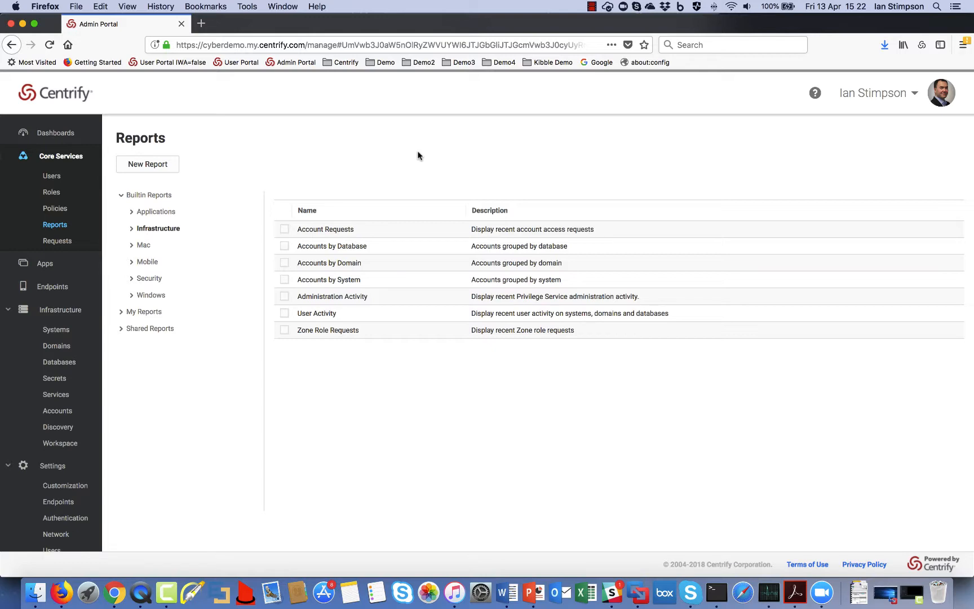
click(320, 313)
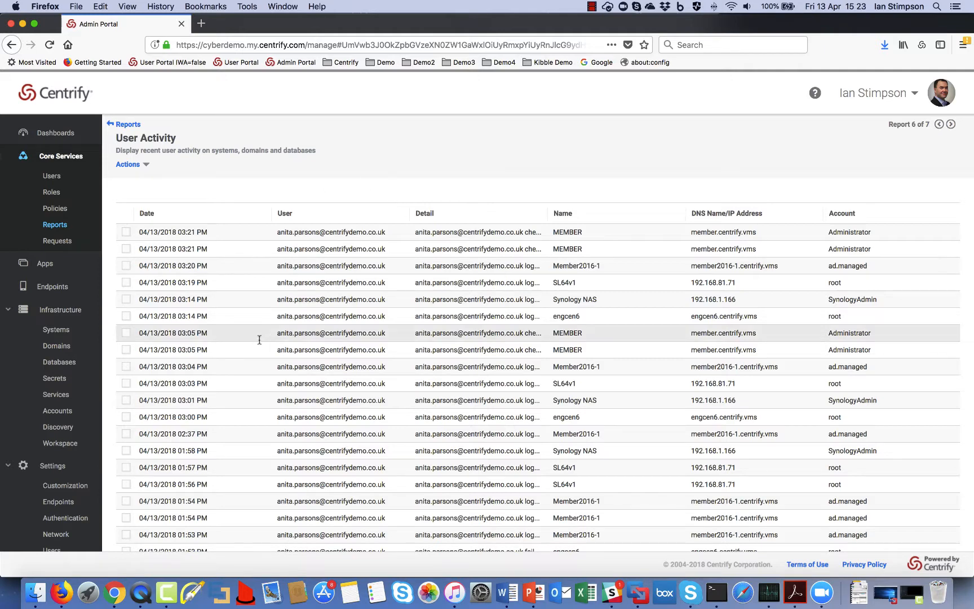
scroll(642, 438, down, 5)
scroll(642, 438, down, 4)
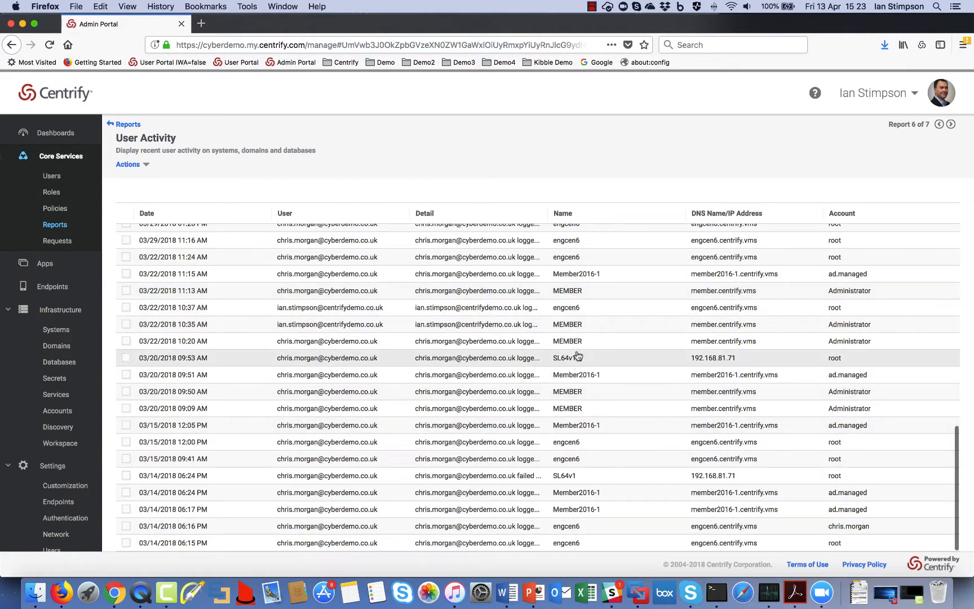
scroll(645, 257, up, 10)
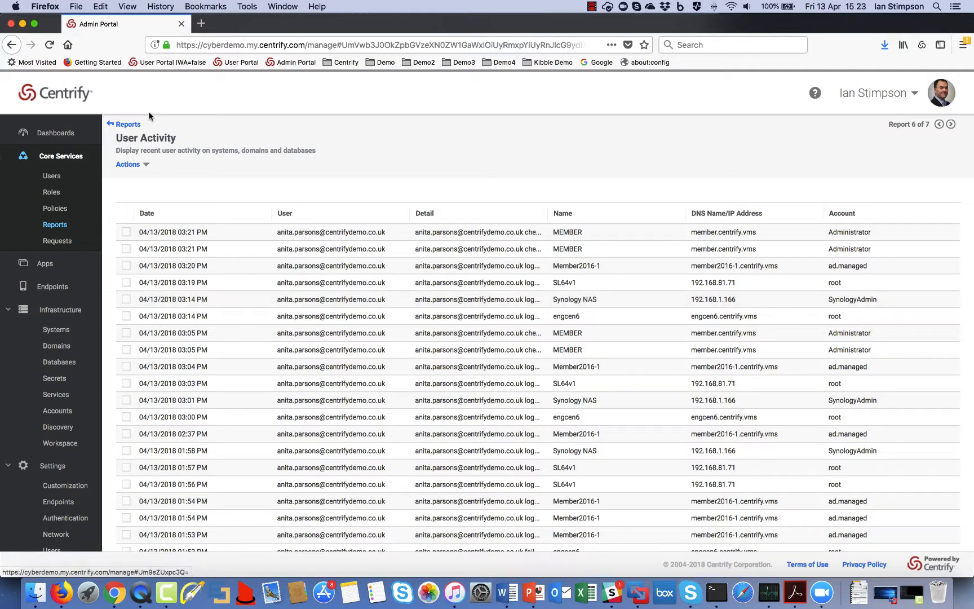
click(123, 124)
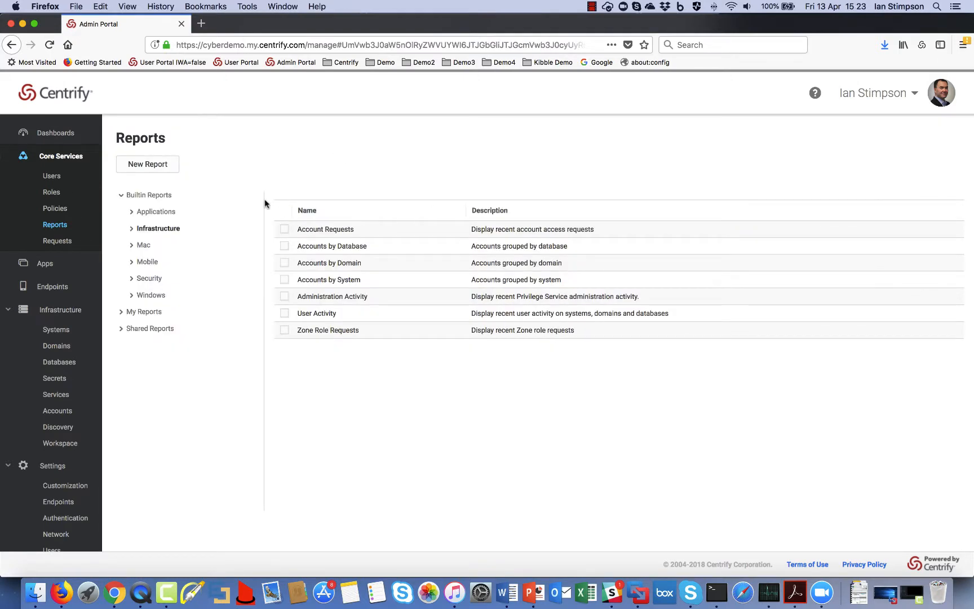
Step: Run the Effective Rights > For User > Accounts report for the prefilled user, then view Dashboards
click(157, 227)
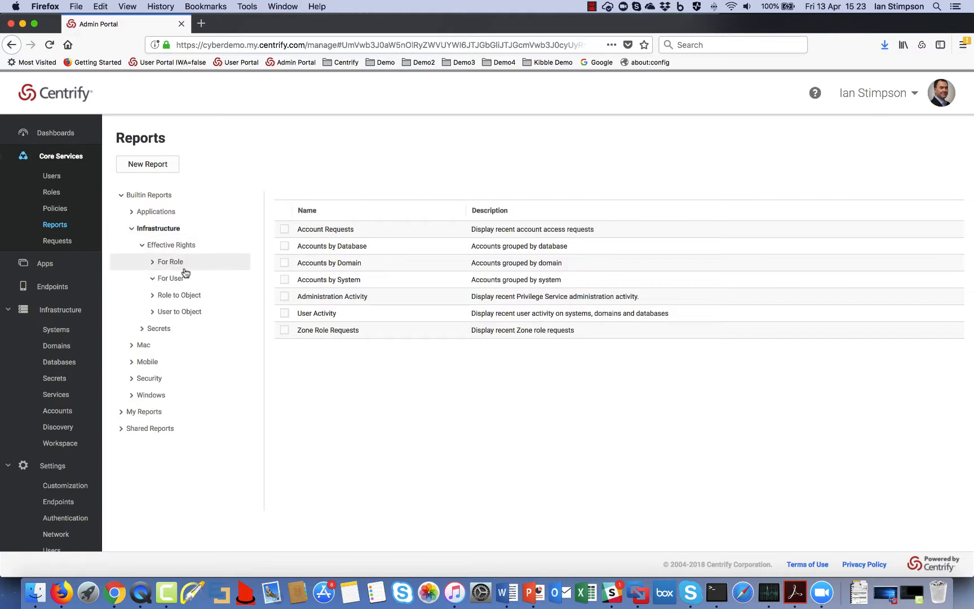
click(167, 279)
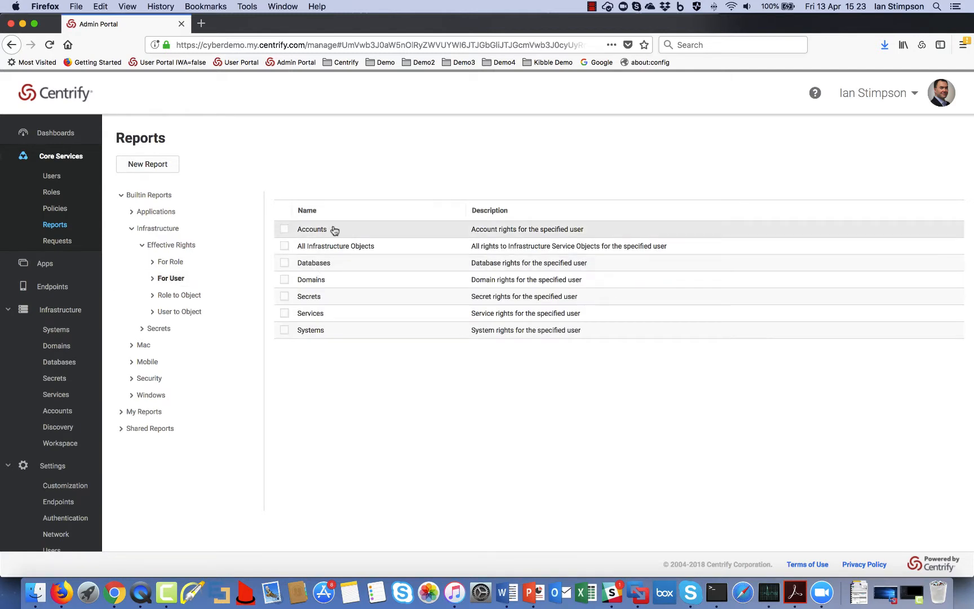
click(302, 230)
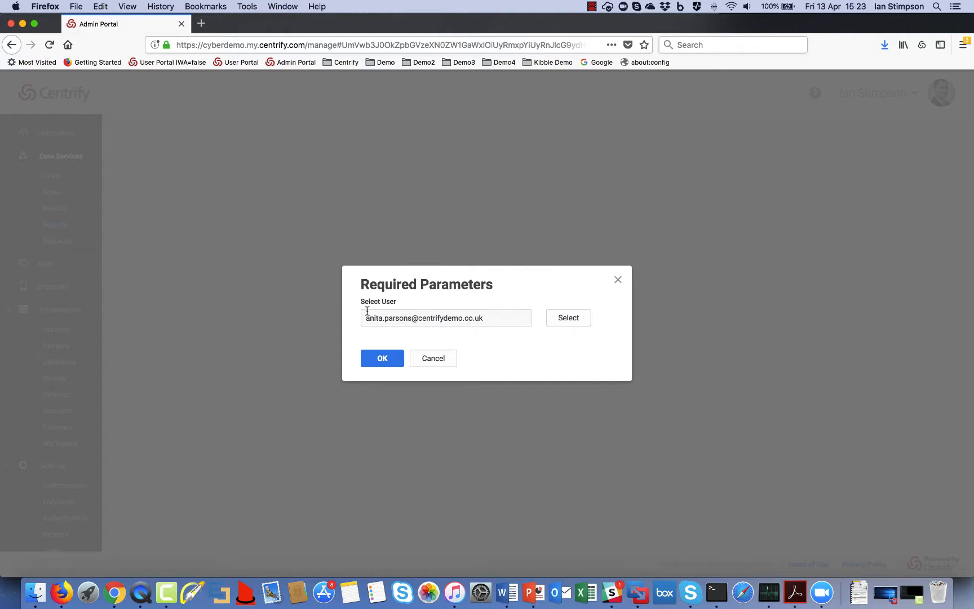
click(381, 358)
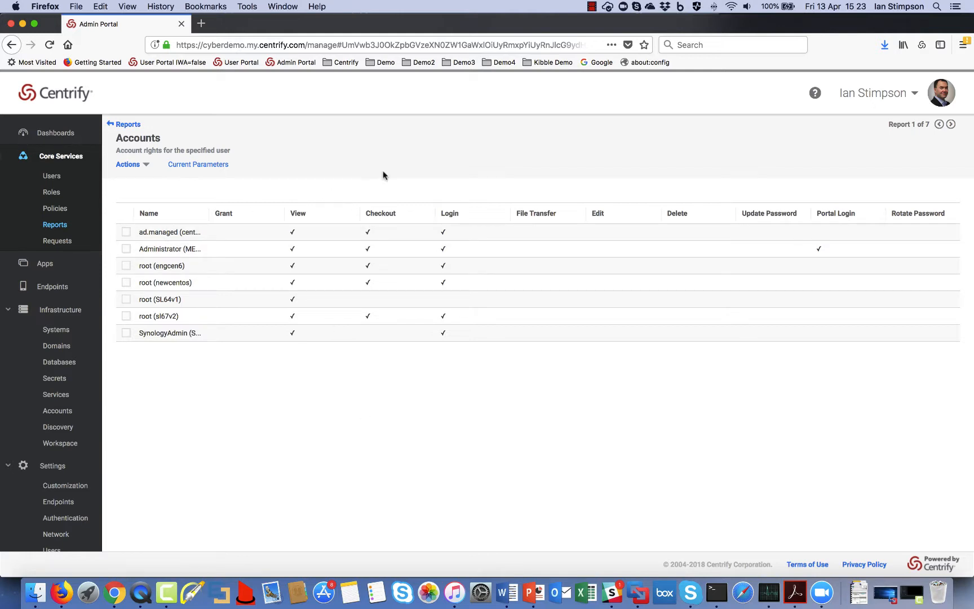
click(54, 133)
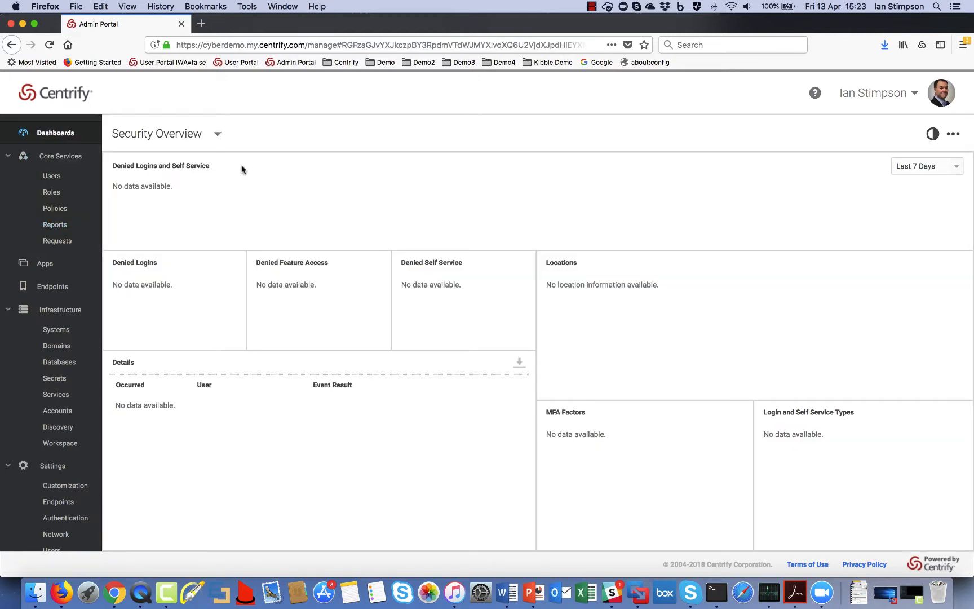
Step: On the Infrastructure dashboard, watch the active Member2016-1 session live, then close the viewer
click(168, 133)
click(150, 269)
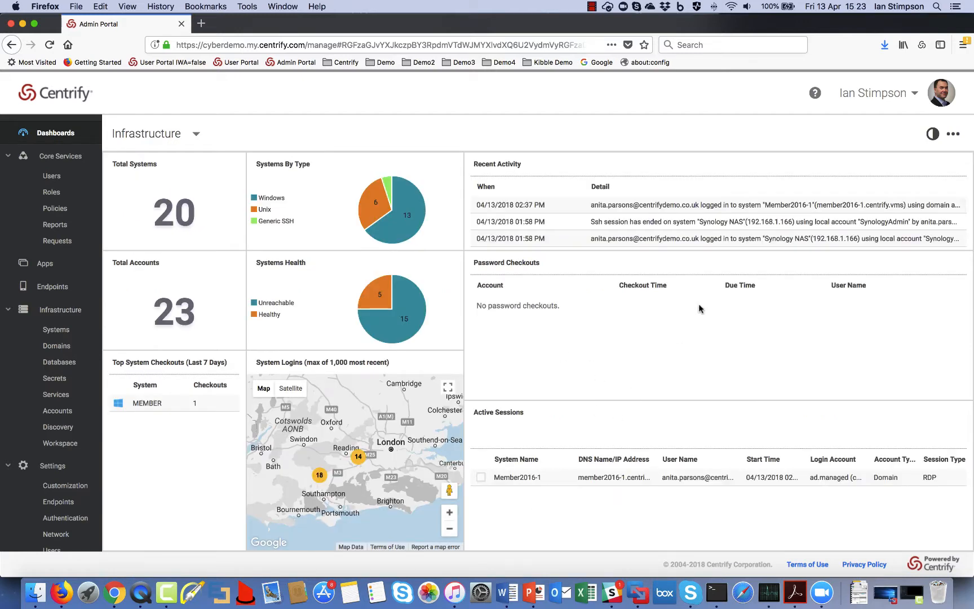
click(481, 477)
click(489, 436)
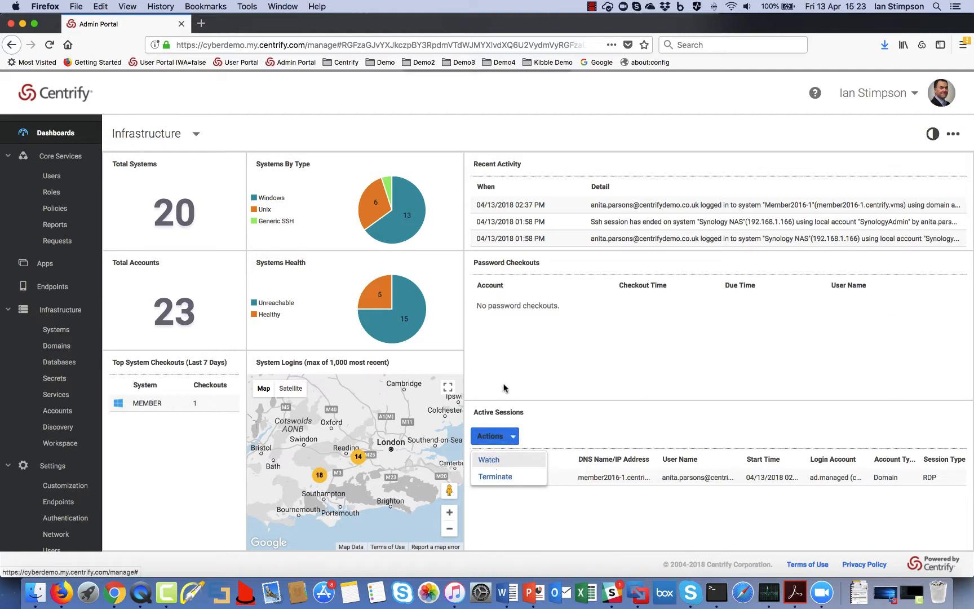
click(490, 460)
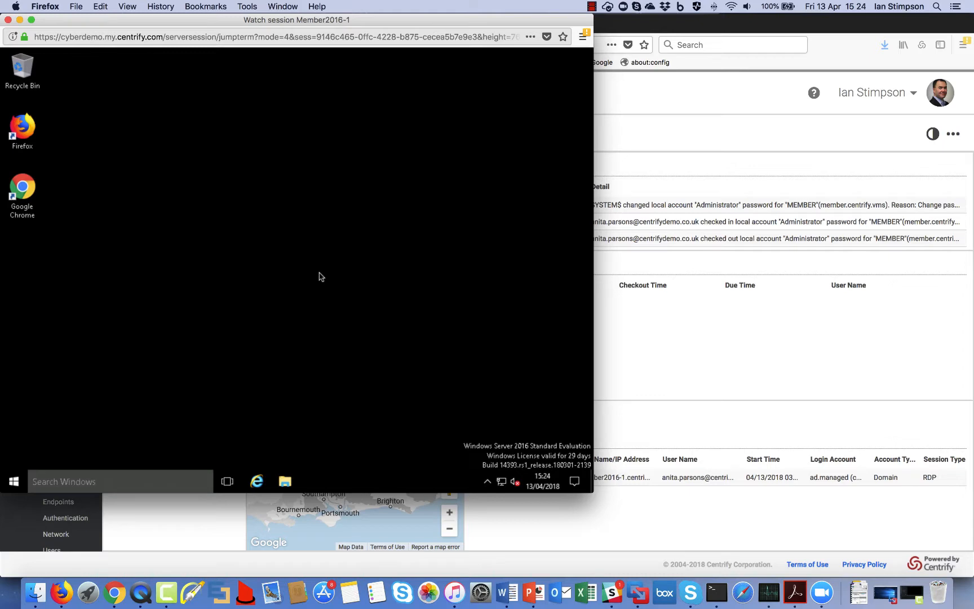
click(8, 20)
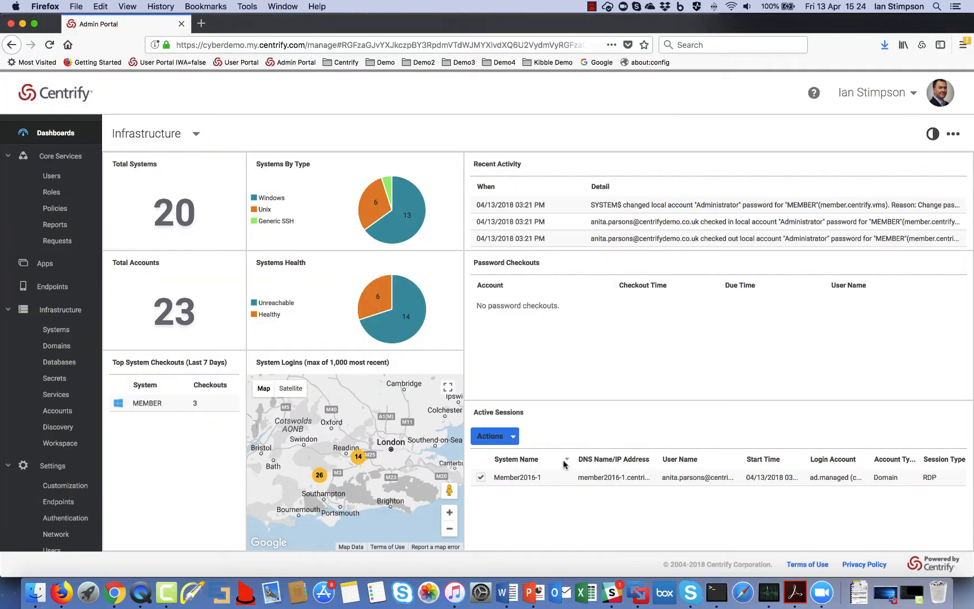
Step: Terminate the Member2016-1 session and dismiss the user's session-closed notice
click(512, 440)
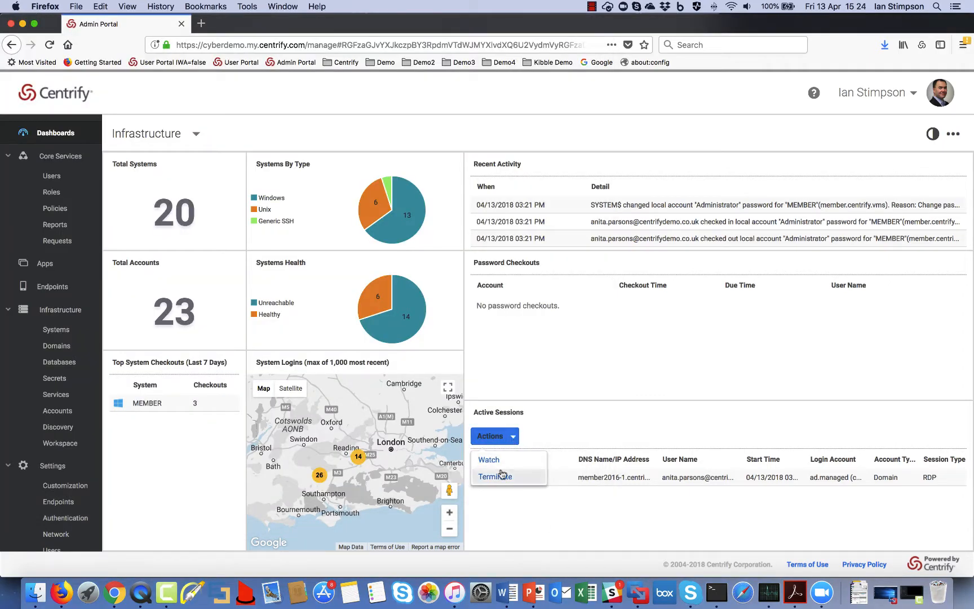
click(496, 477)
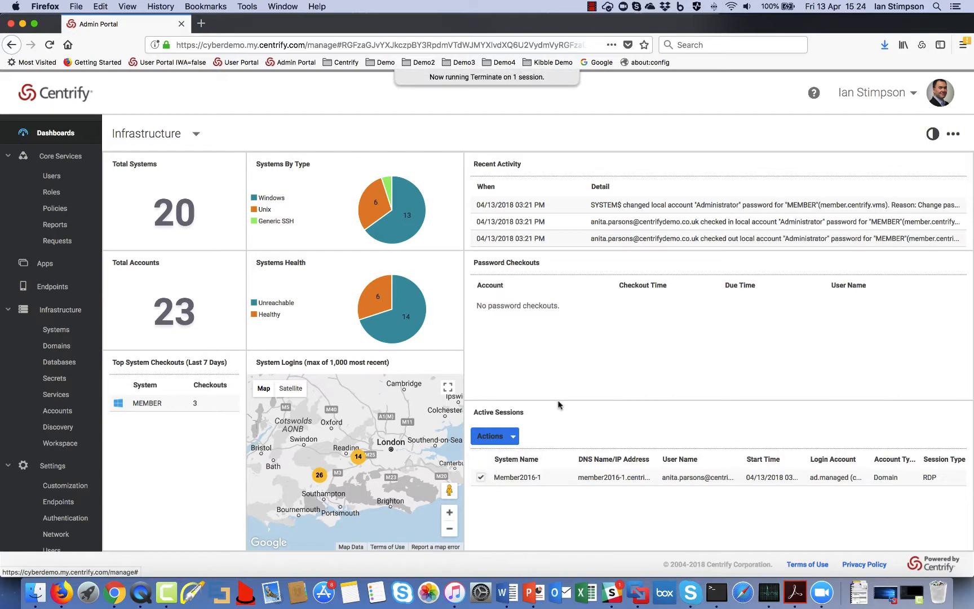
key(ctrl+Up)
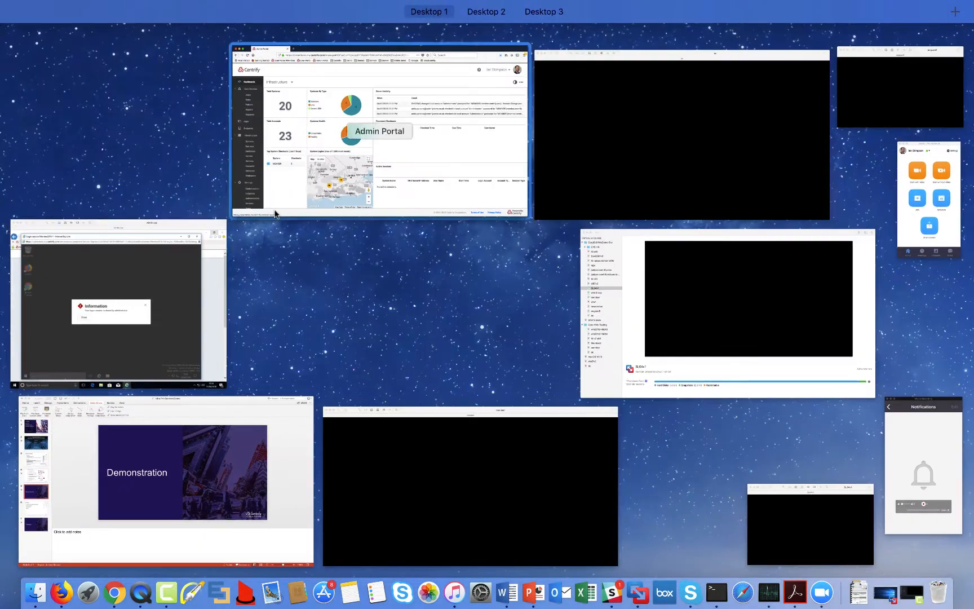
click(137, 298)
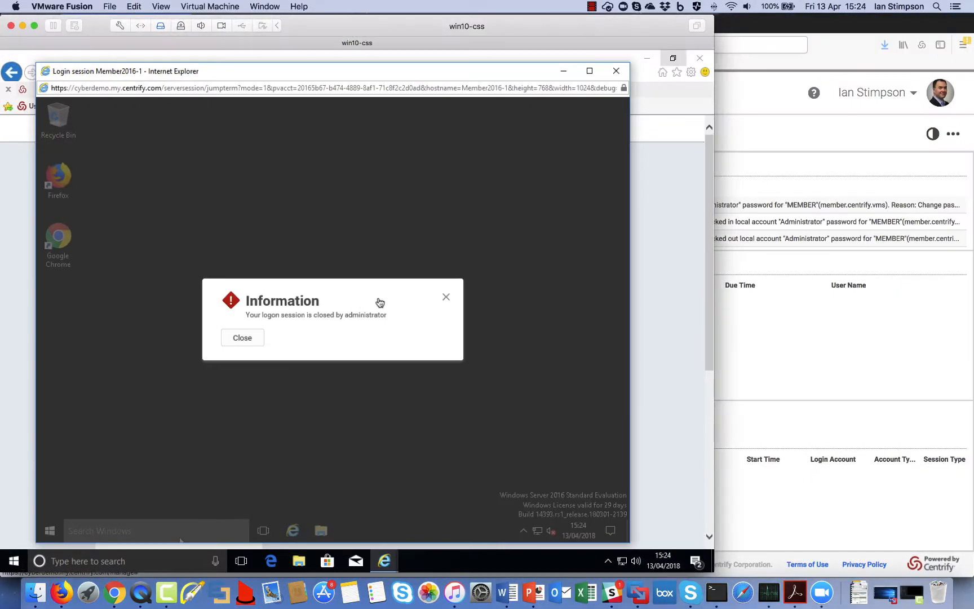
click(235, 341)
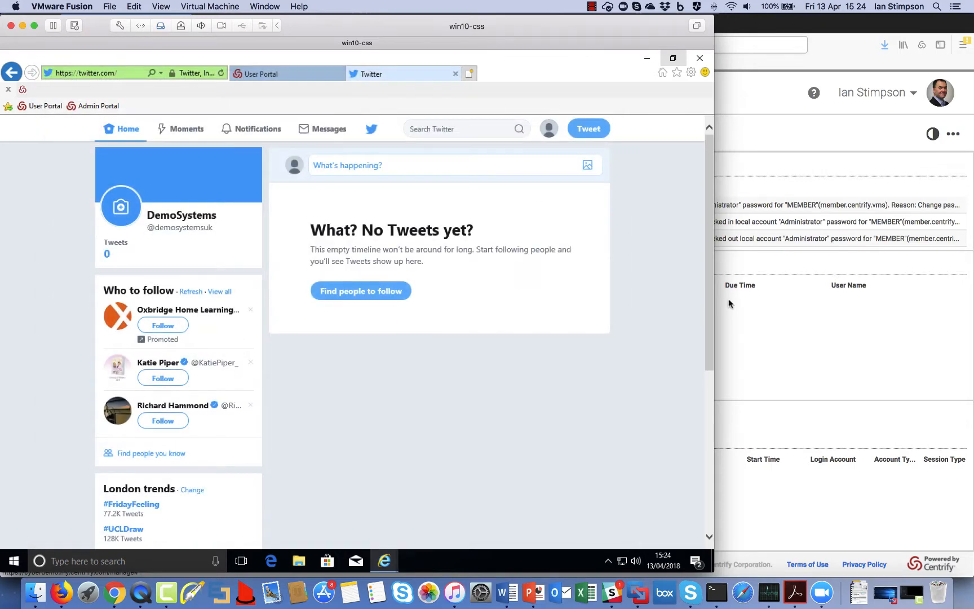